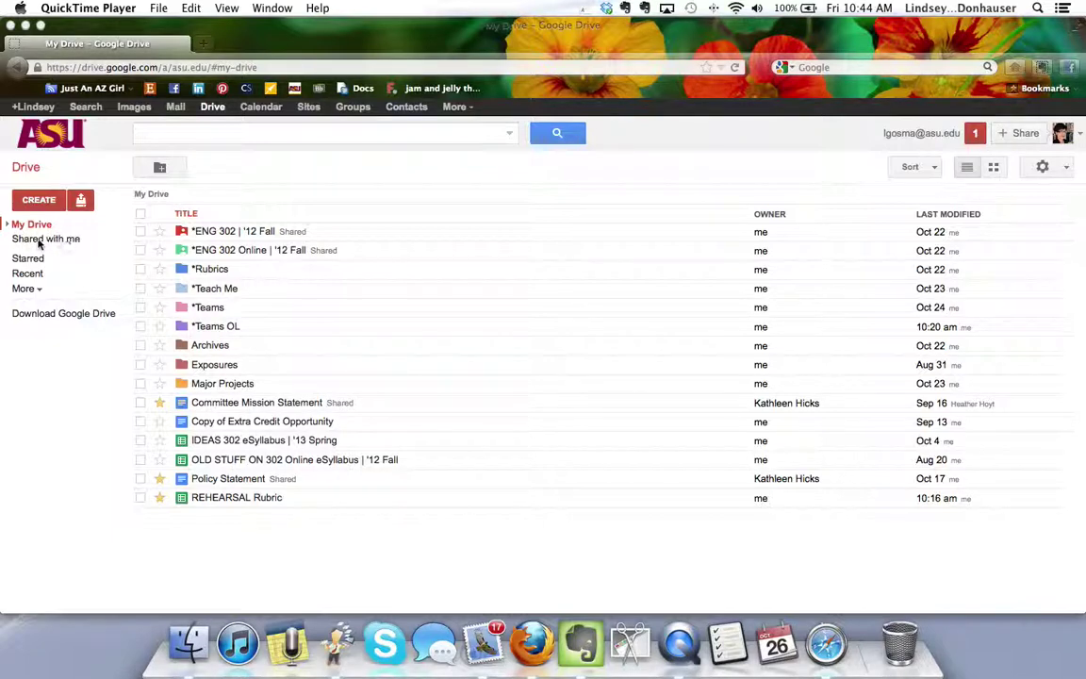
# Drag the shared 302 - Team folder from Shared with me into My Drive and view My Drive
pyautogui.click(41, 245)
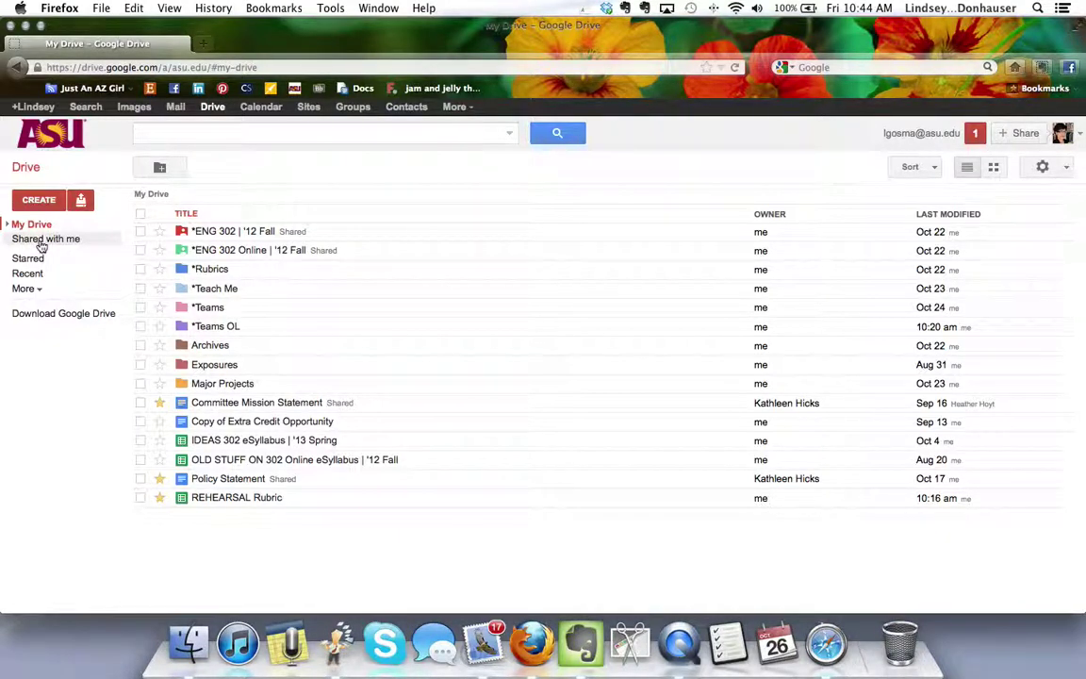
pyautogui.click(41, 246)
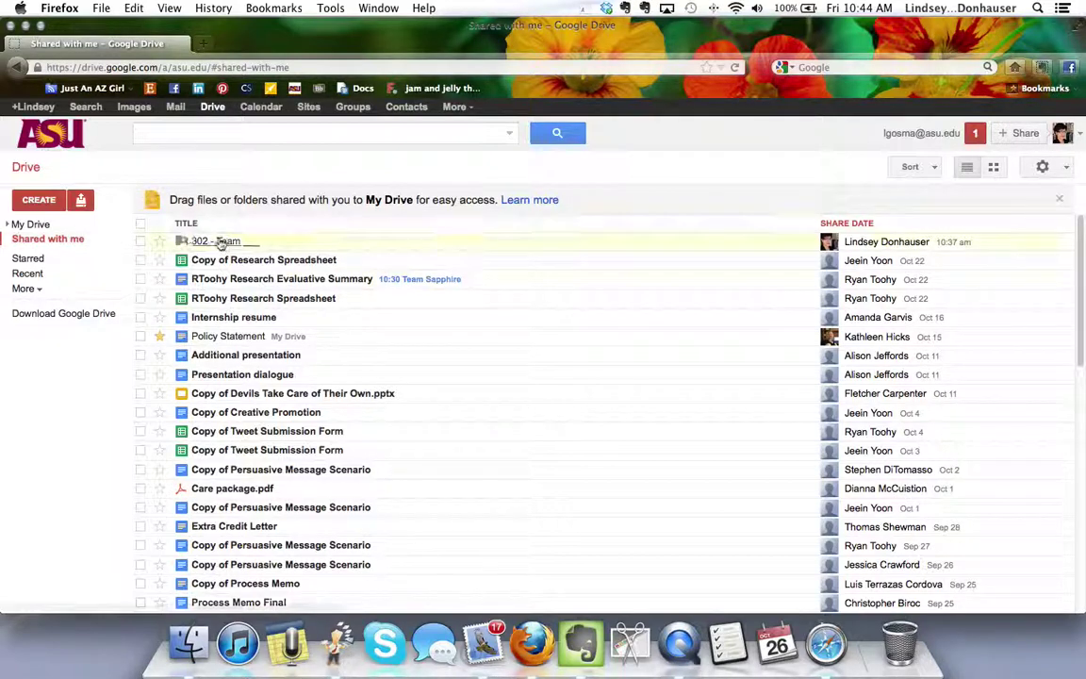
pyautogui.moveTo(218, 243); pyautogui.dragTo(220, 244)
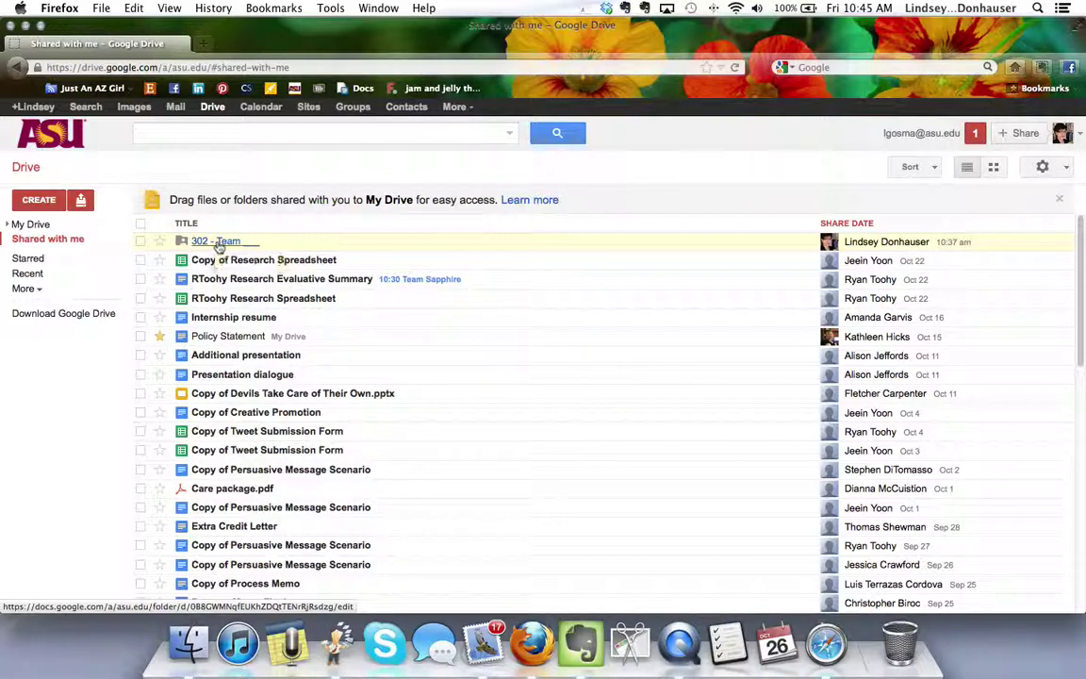
pyautogui.moveTo(217, 244); pyautogui.dragTo(85, 223)
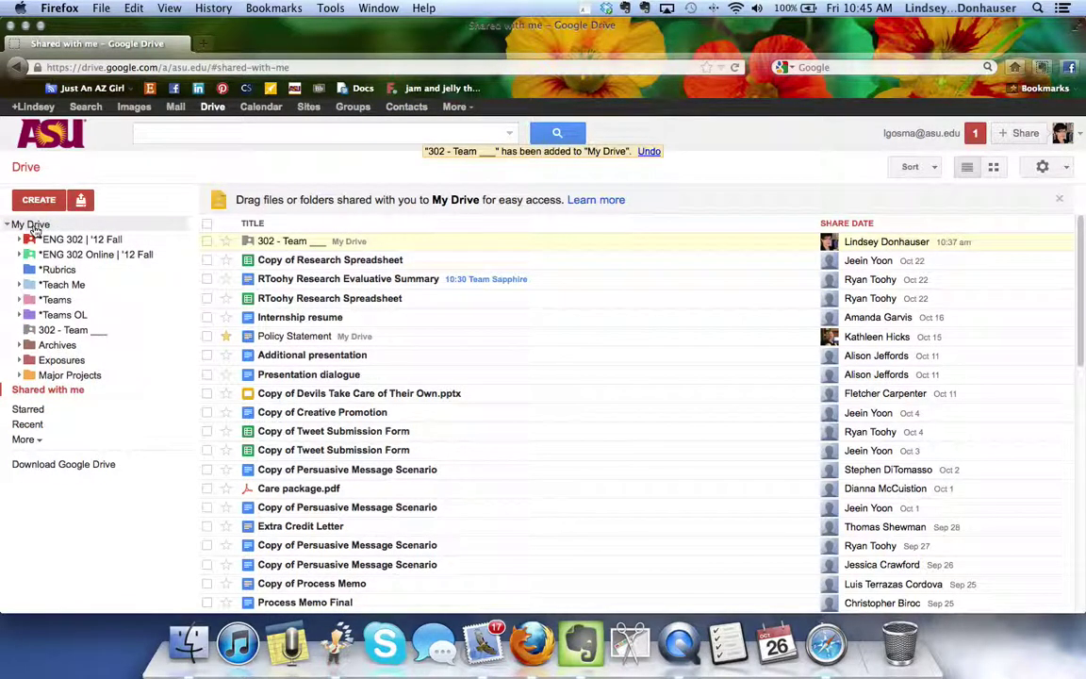
pyautogui.click(32, 226)
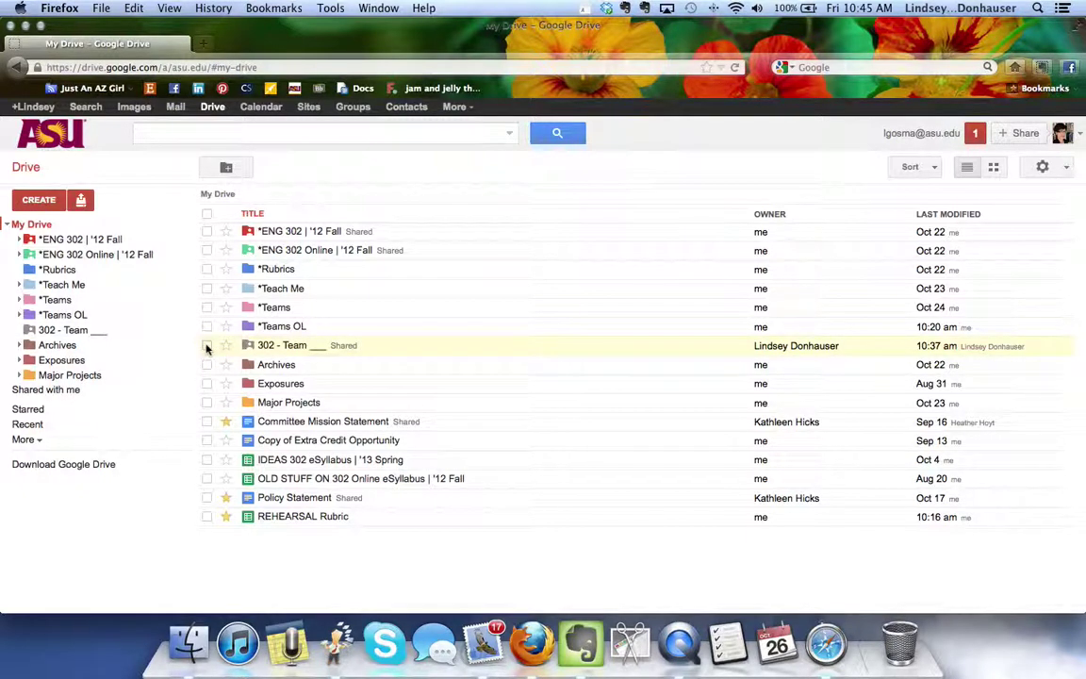
# Colour the 302 - Team folder Desert sand and star it
pyautogui.click(208, 346)
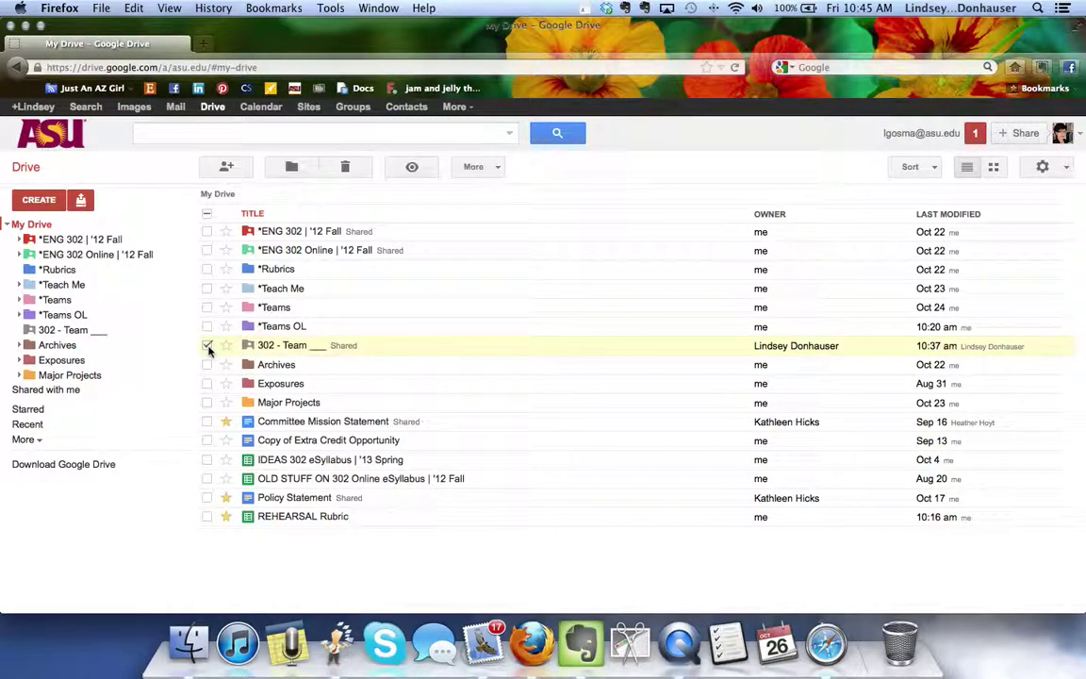
pyautogui.rightClick(208, 347)
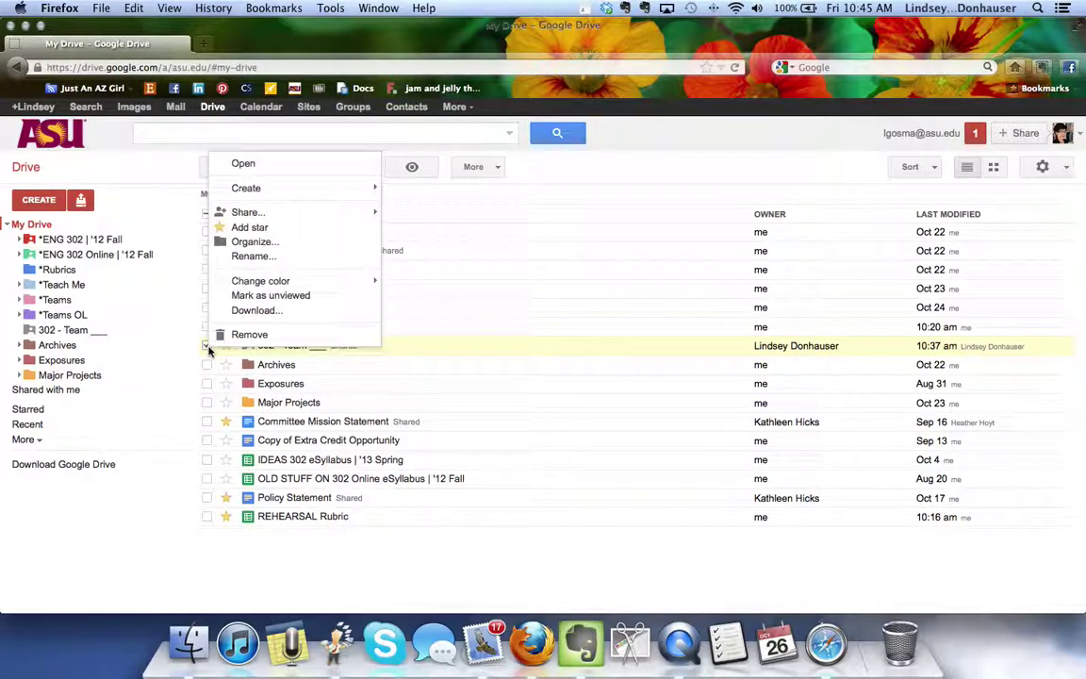
pyautogui.moveTo(364, 285)
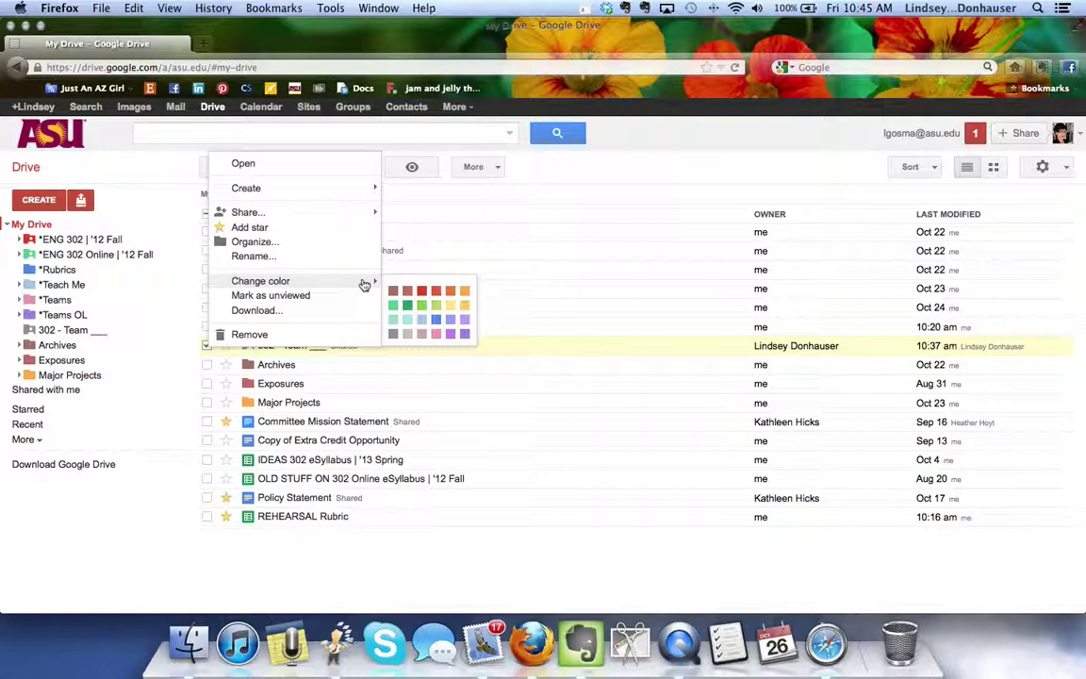
pyautogui.click(452, 308)
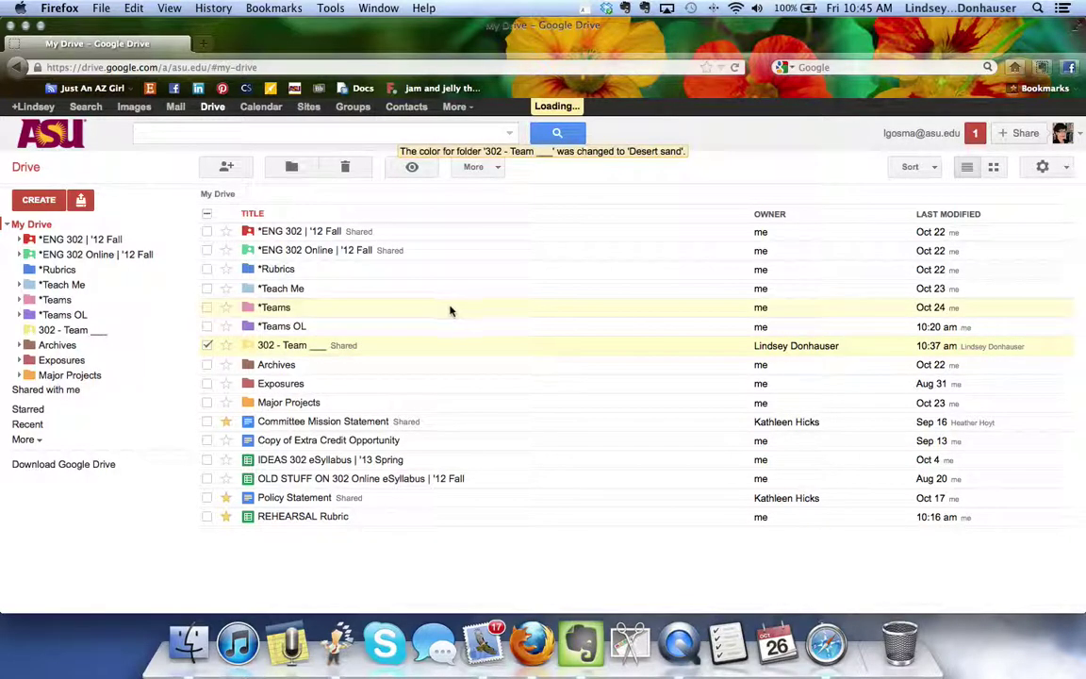
pyautogui.click(228, 345)
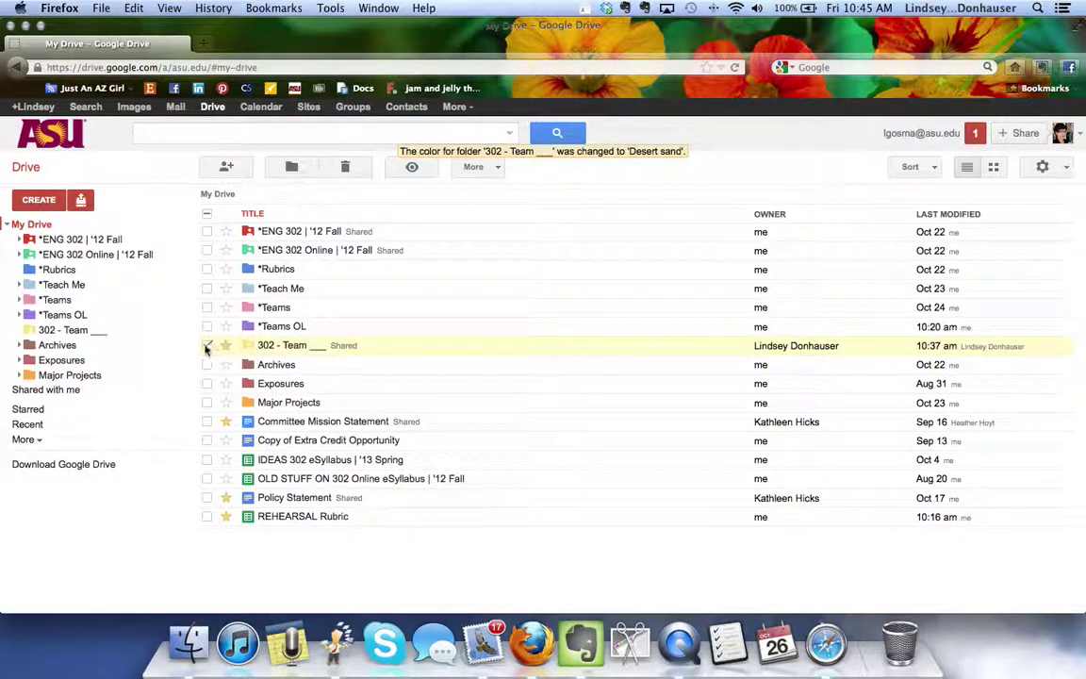
pyautogui.click(206, 345)
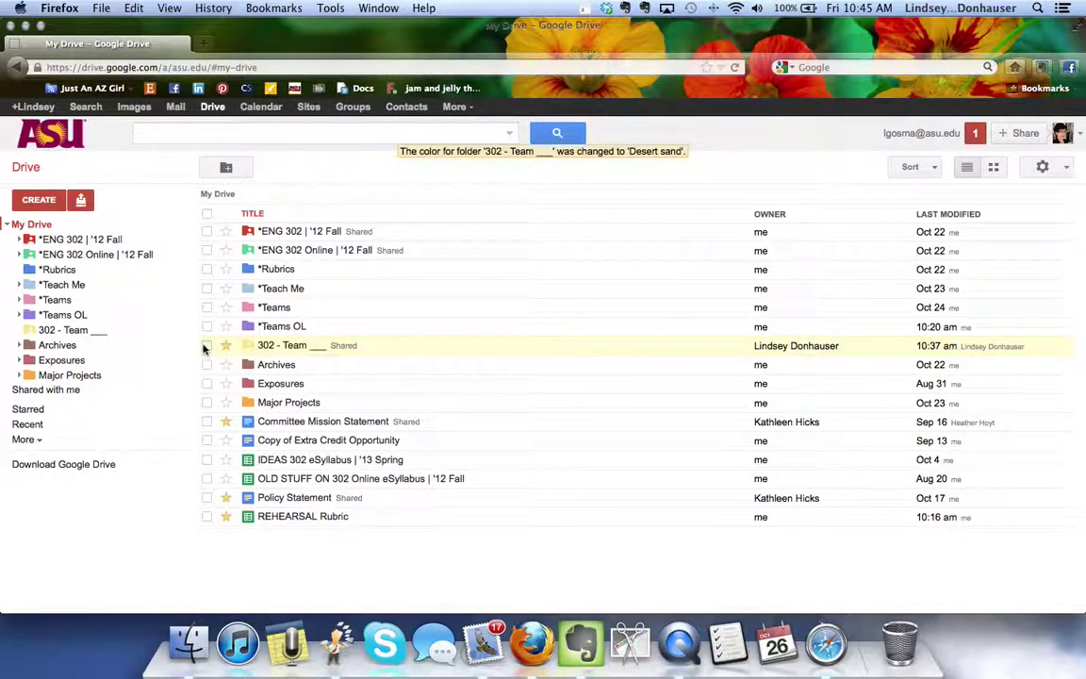
# Open the 302 - Team folder, then the TEAM Research Spreadsheet inside it
pyautogui.click(300, 347)
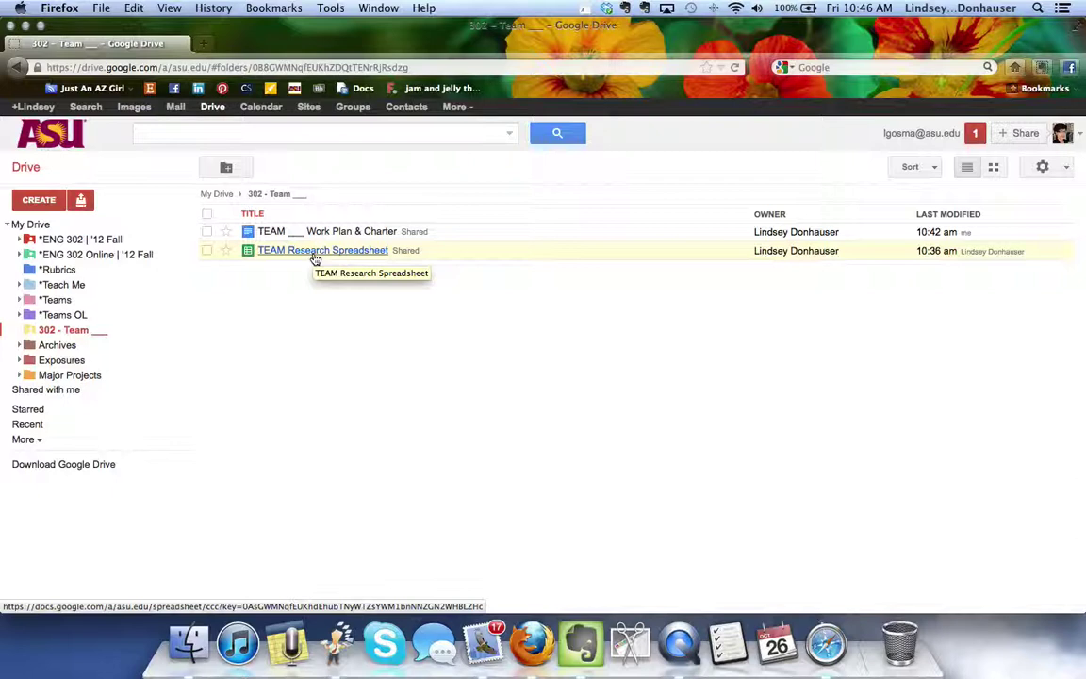
pyautogui.click(315, 251)
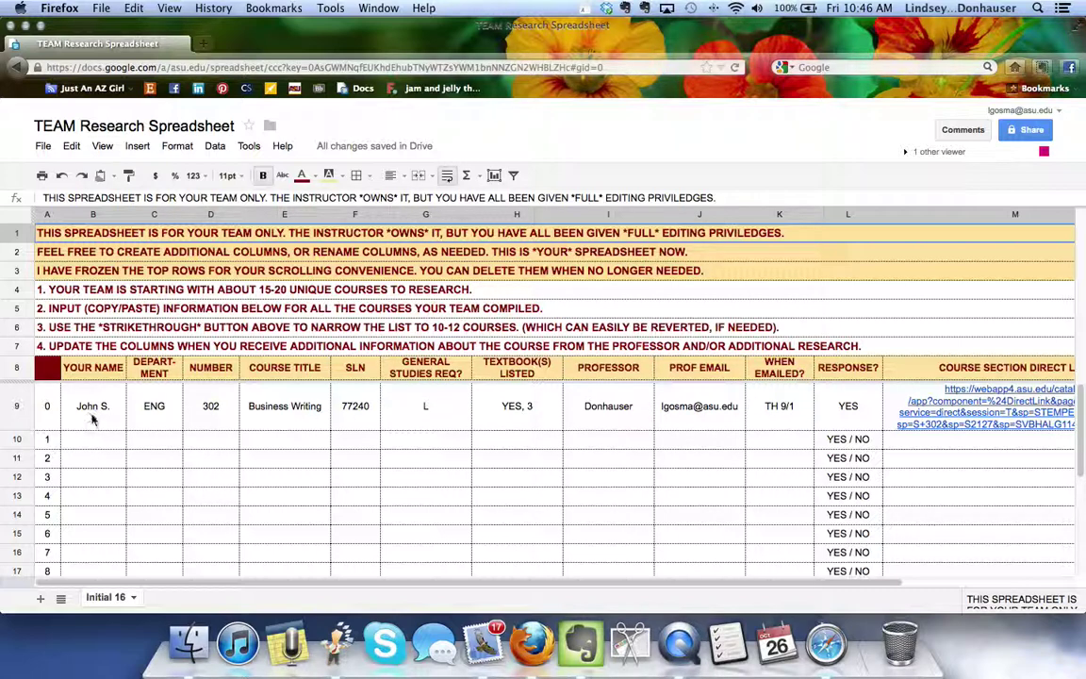
# Copy row 9's ENG 302 course entry and paste it into row 10
pyautogui.moveTo(93, 419); pyautogui.dragTo(308, 412)
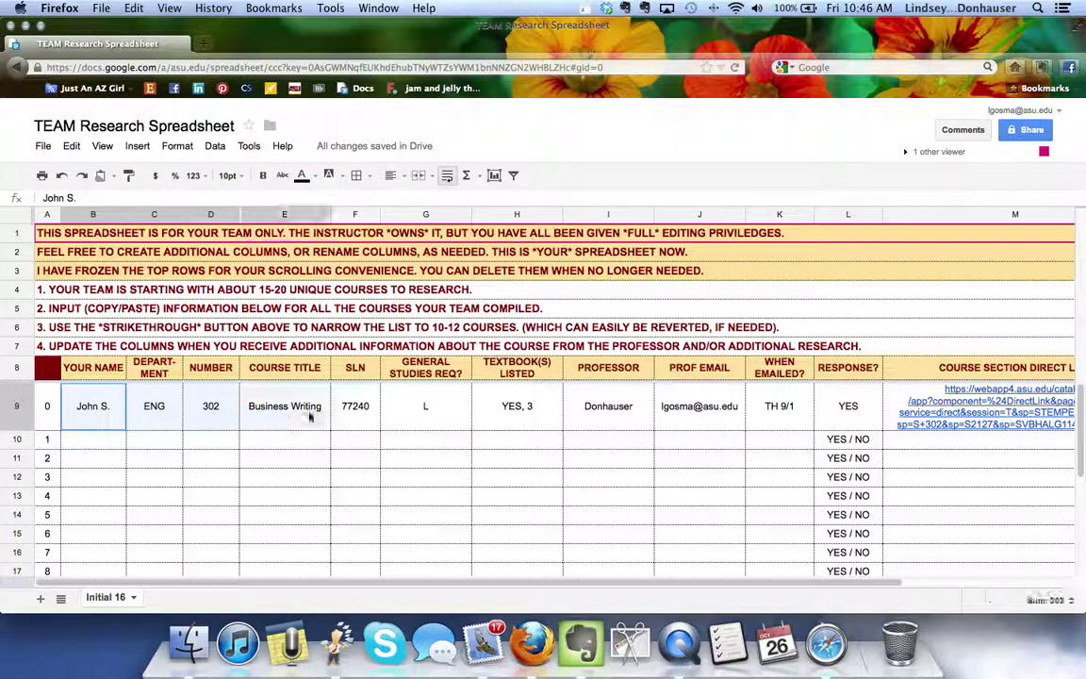
pyautogui.click(29, 406)
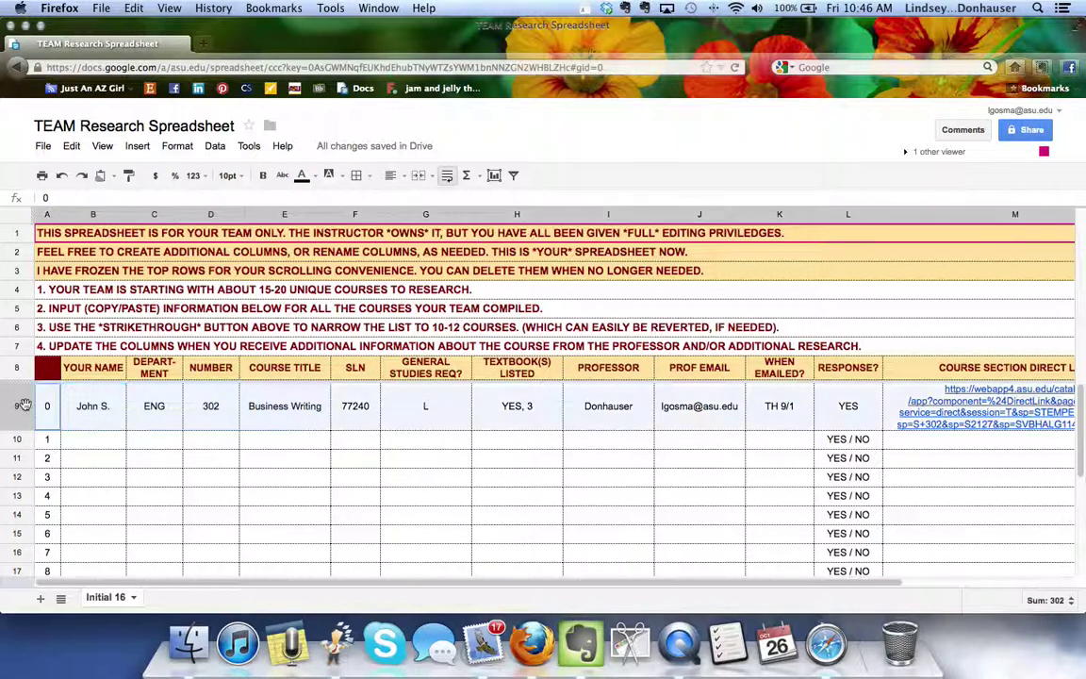
pyautogui.rightClick(87, 407)
pyautogui.click(105, 441)
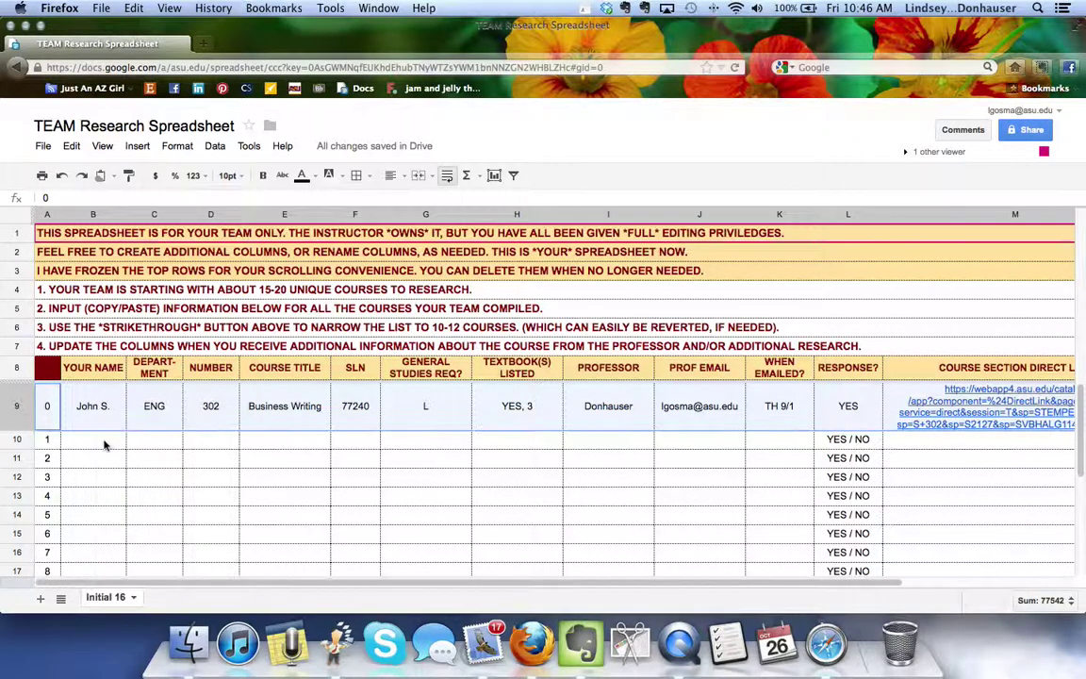
pyautogui.click(23, 439)
pyautogui.rightClick(23, 440)
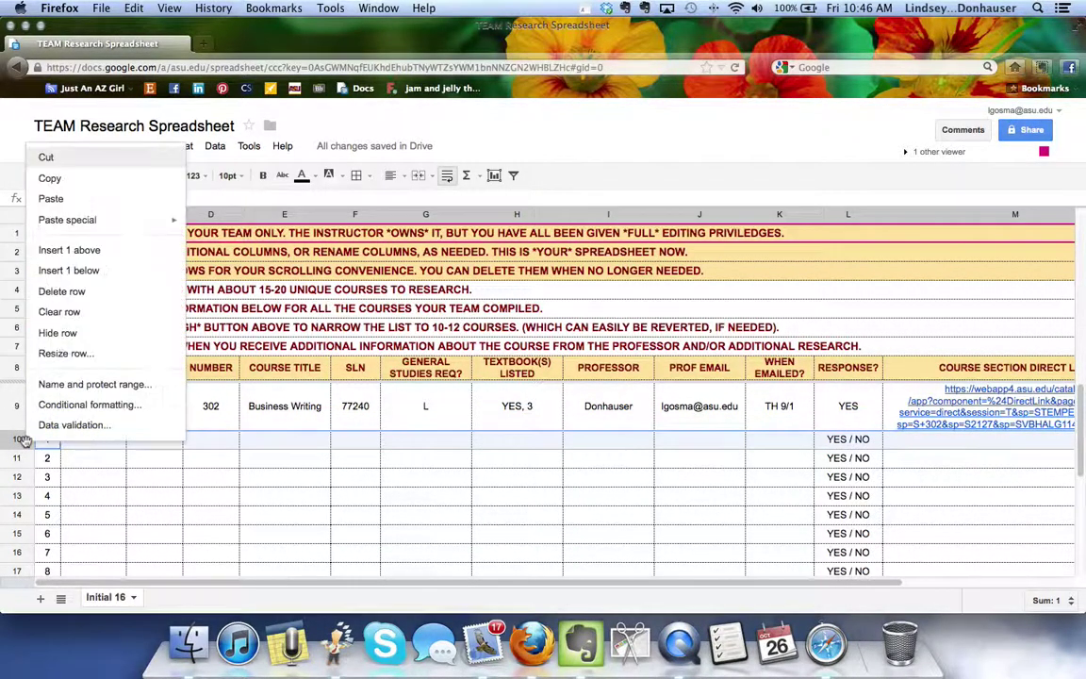
pyautogui.click(66, 198)
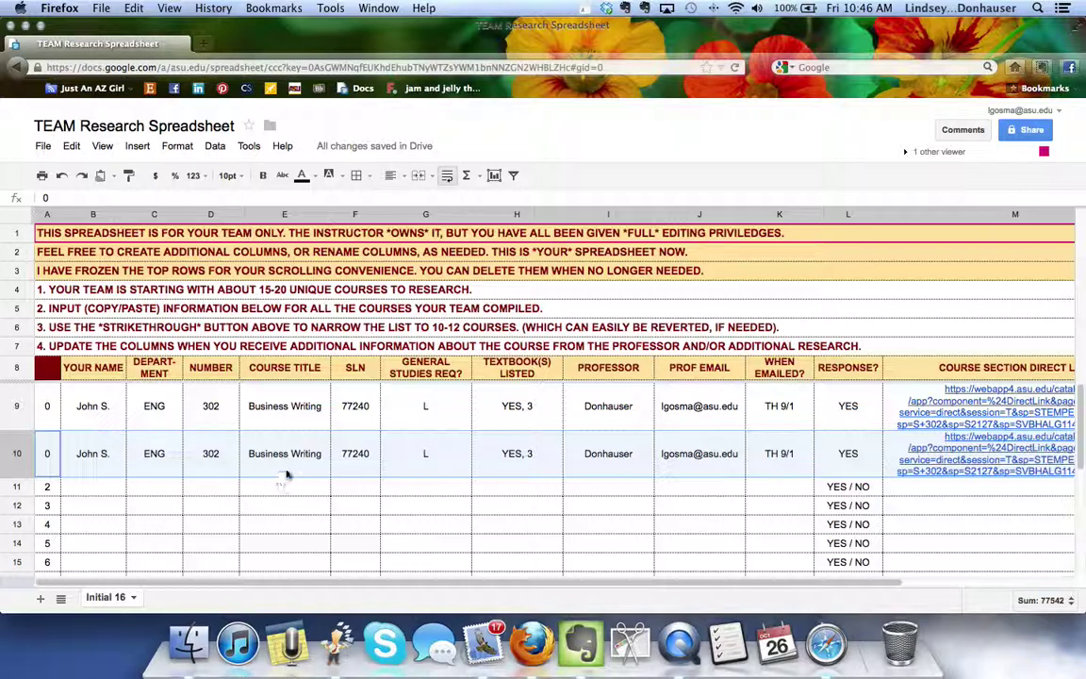
# Undo the duplicate entry pasted into row 10
pyautogui.scroll(-5, 347, 452)
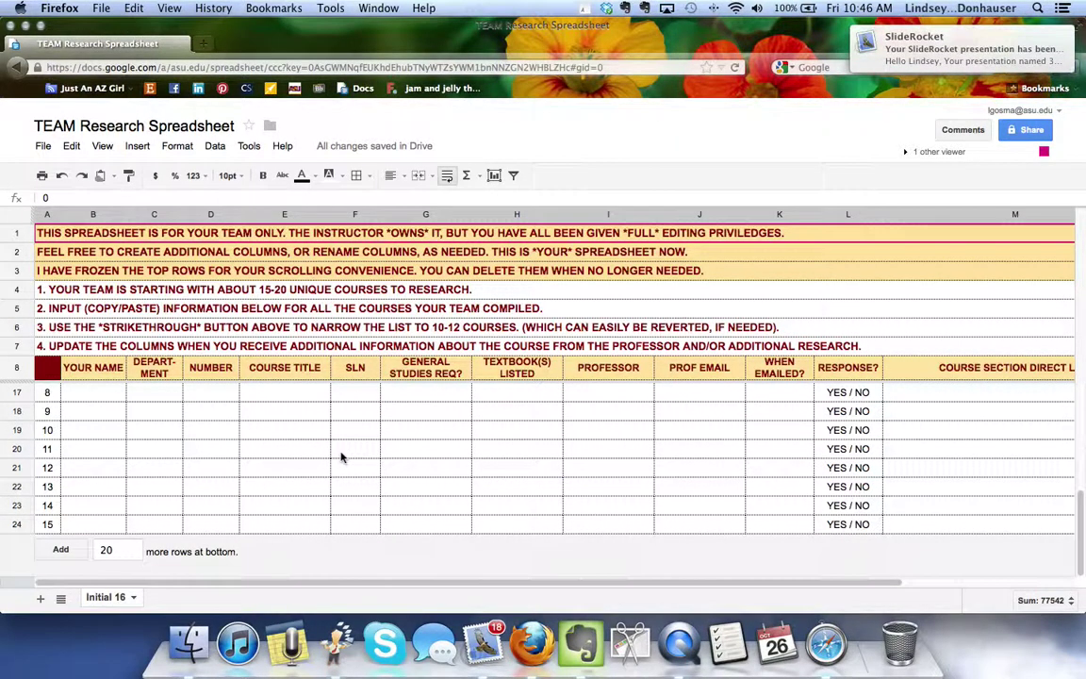
pyautogui.scroll(5, 342, 457)
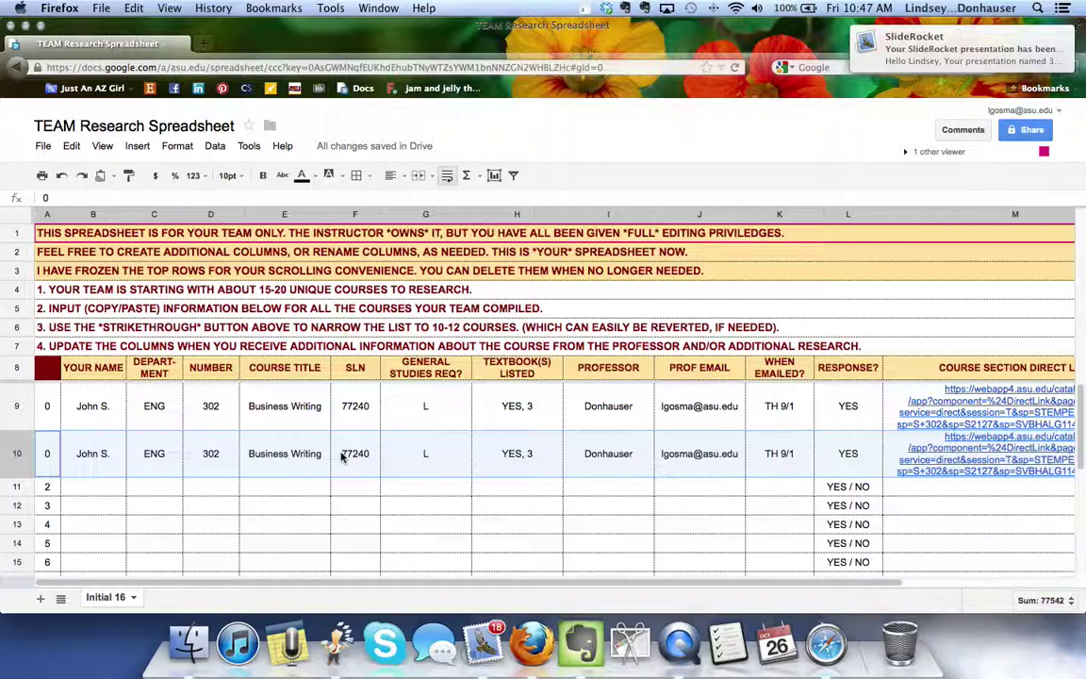
pyautogui.press('super+z')
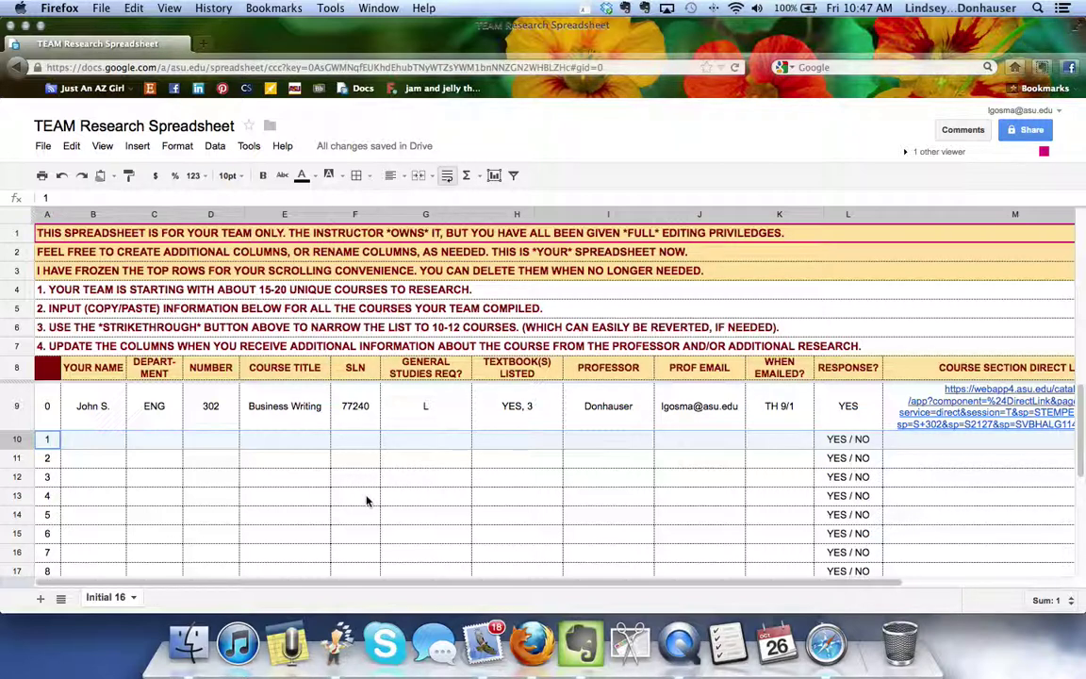
# Apply strikethrough to the whole of row 9's course entry
pyautogui.scroll(-3, 367, 501)
pyautogui.scroll(3, 368, 501)
pyautogui.click(29, 405)
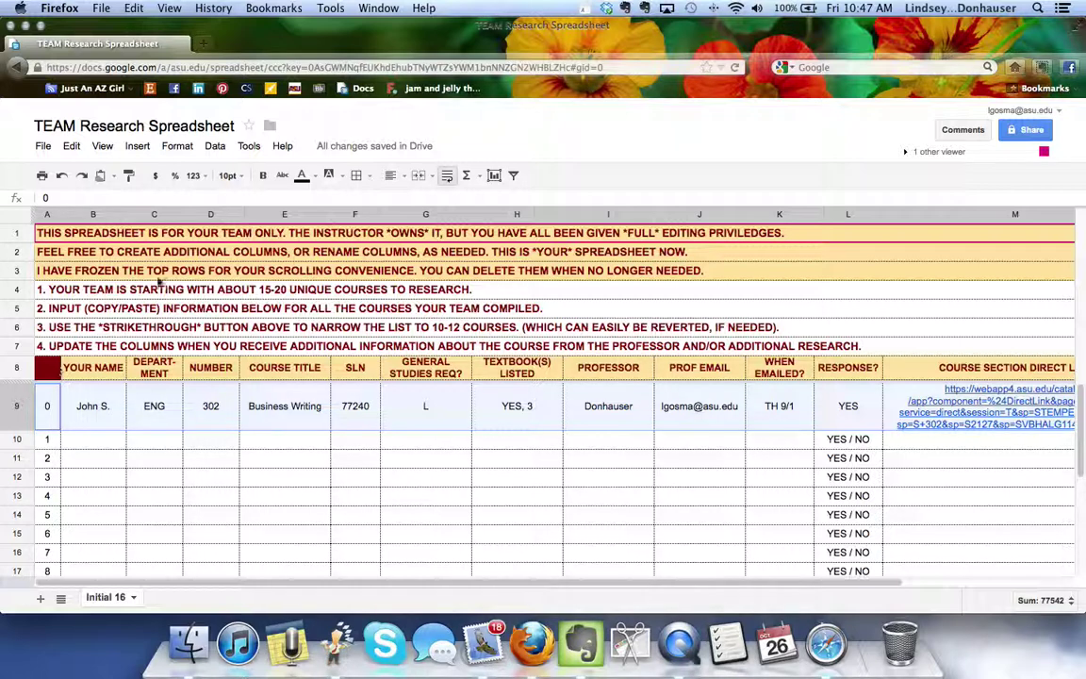
pyautogui.click(286, 179)
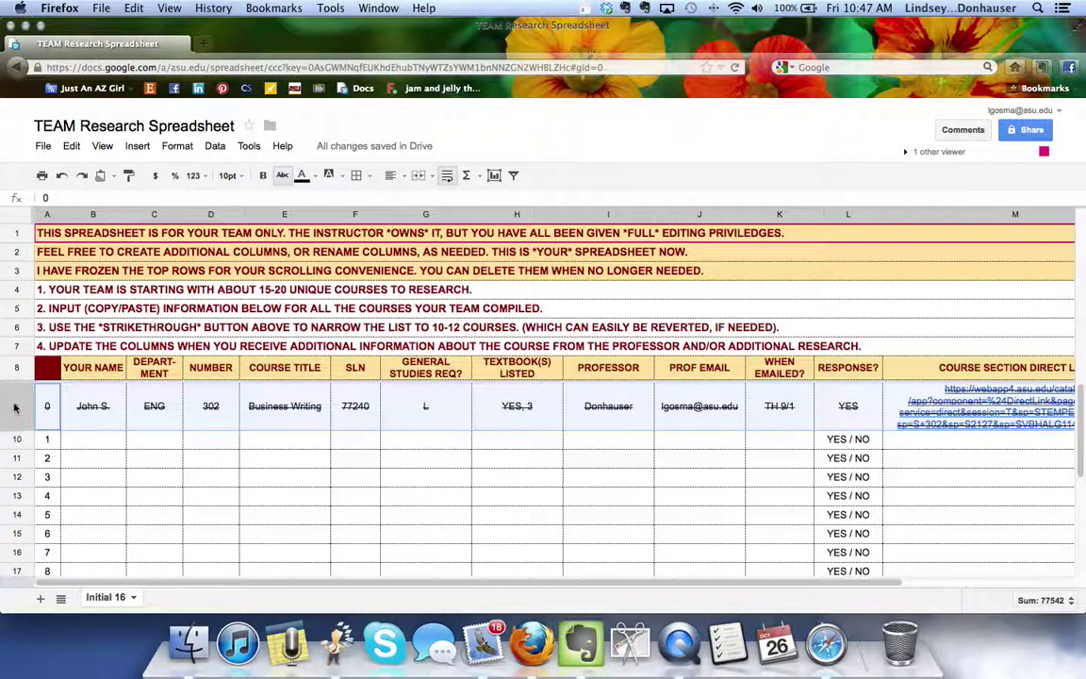
# Move the struck-through course row down to around row 24
pyautogui.press('Down')
pyautogui.press('Right')
pyautogui.moveTo(19, 422); pyautogui.dragTo(36, 566)
pyautogui.scroll(5, 177, 521)
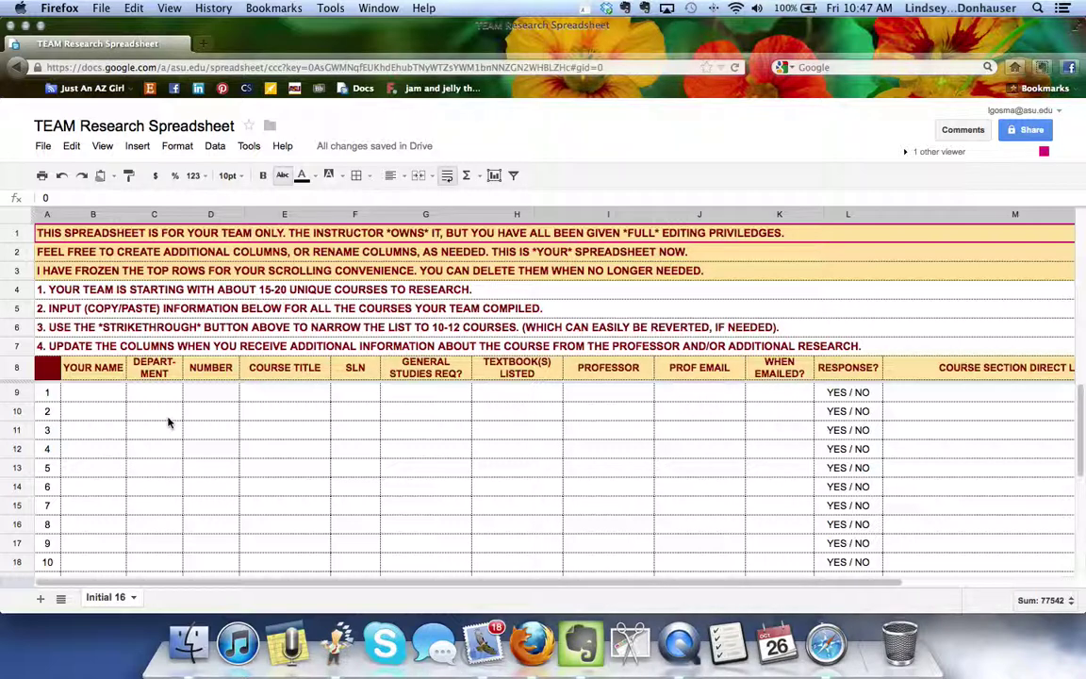
pyautogui.hscroll(5, 942, 388)
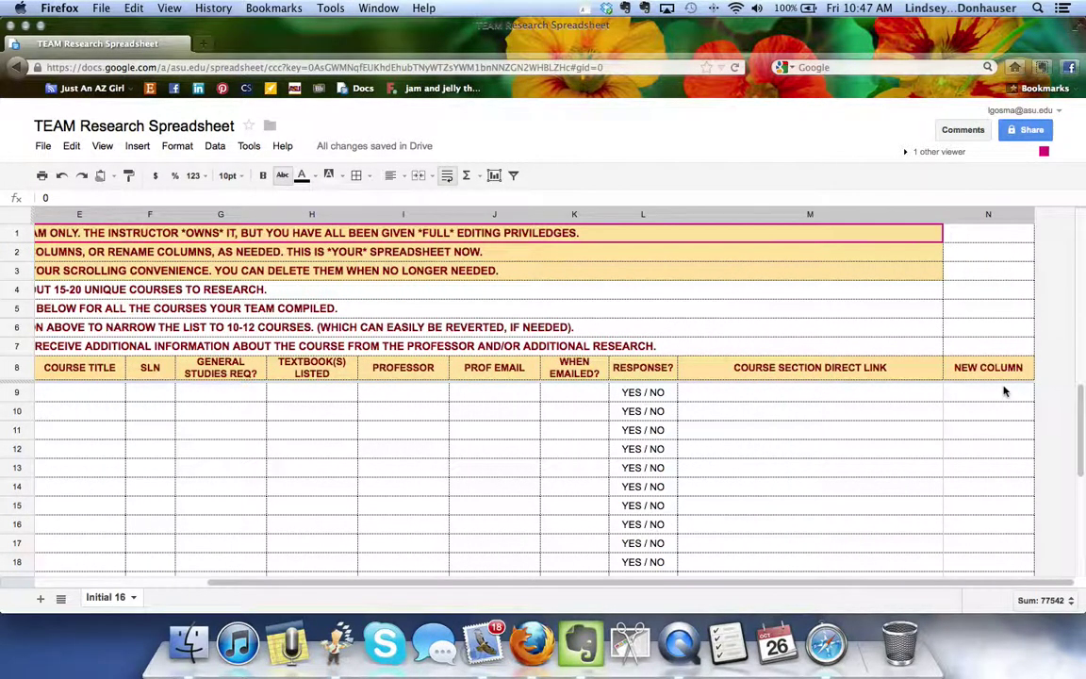
pyautogui.click(1008, 369)
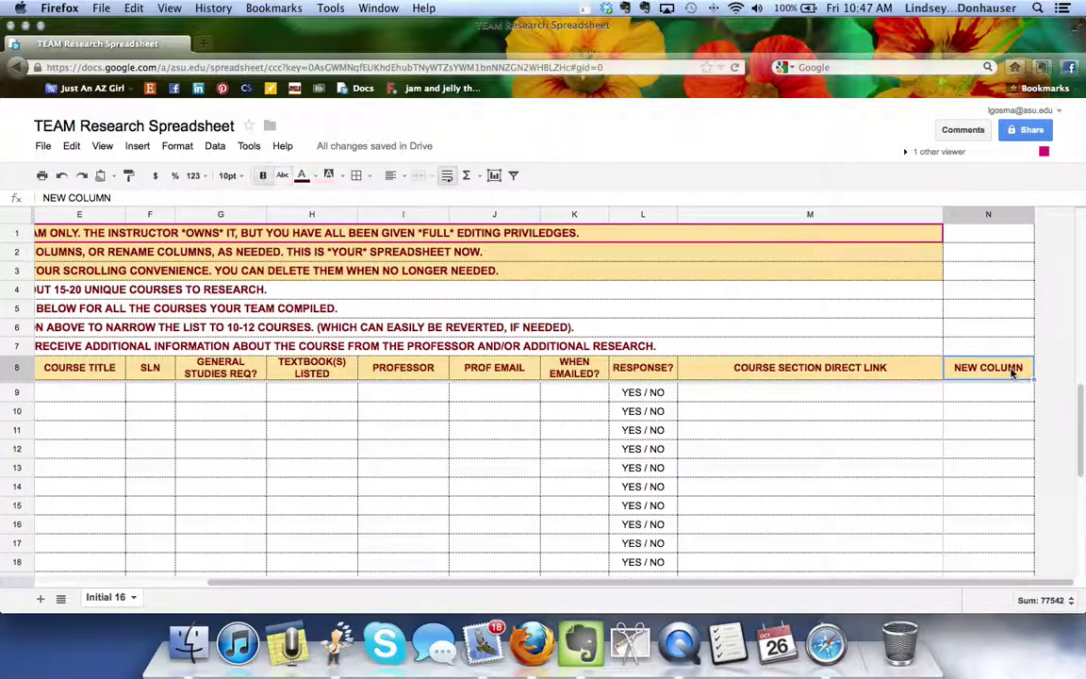
pyautogui.click(1003, 215)
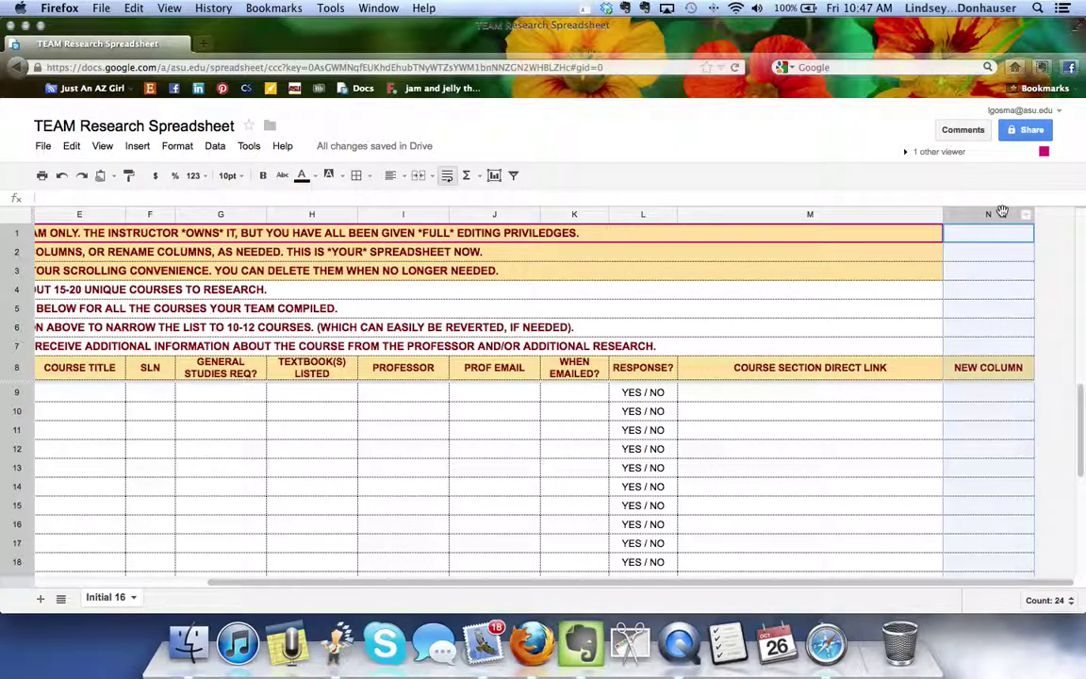
pyautogui.rightClick(1003, 216)
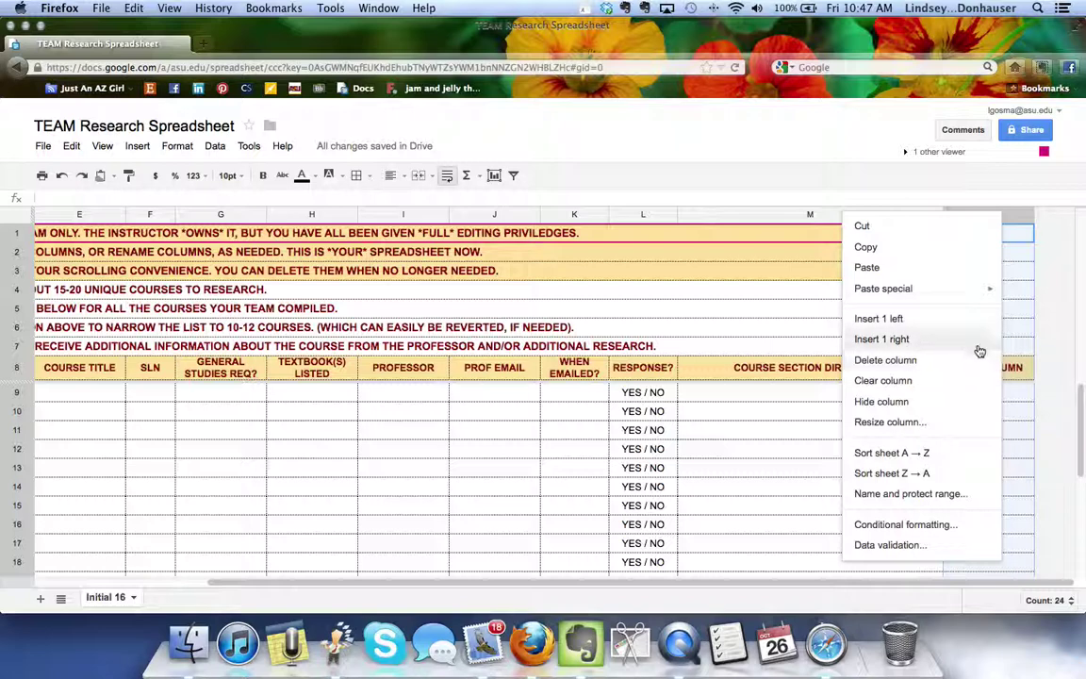
pyautogui.click(781, 486)
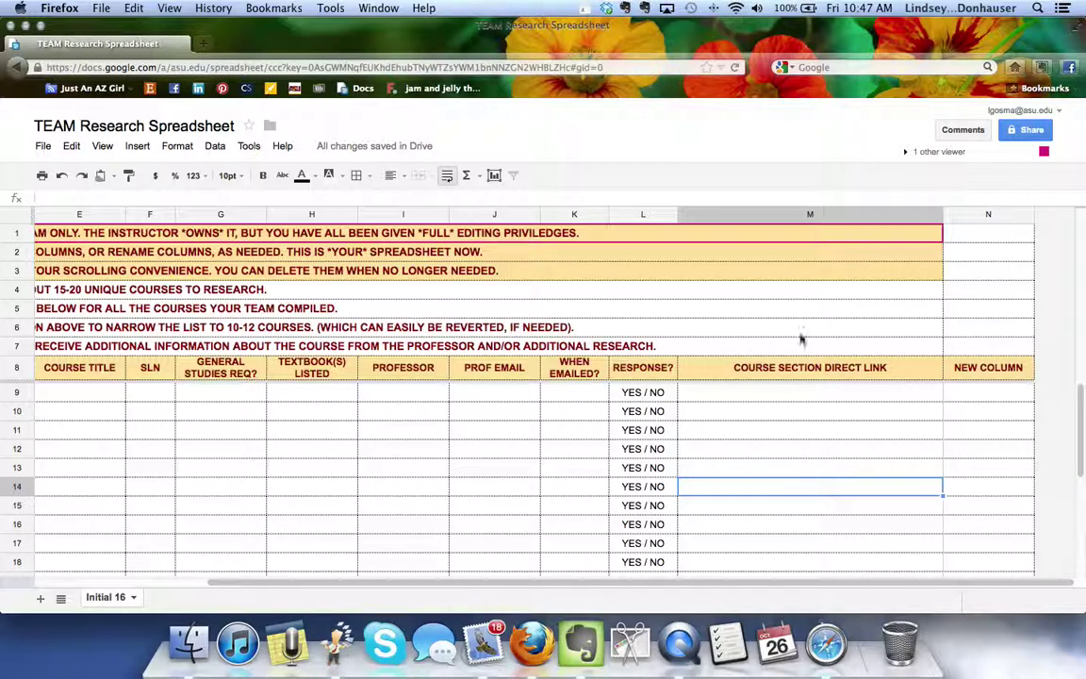
# Send the chat message "Hi!" to the other viewer of the spreadsheet
pyautogui.click(950, 152)
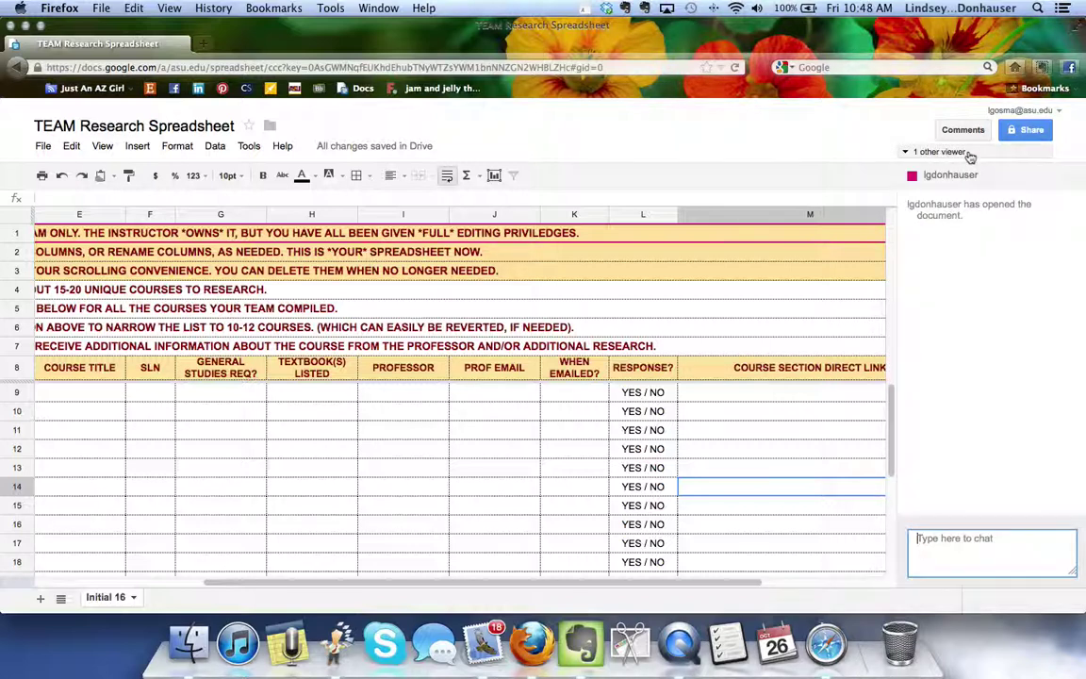
pyautogui.click(996, 559)
pyautogui.write('Hi!')
pyautogui.press('Return')
# In Safari, open the spreadsheet tab and show the other viewer and incoming chat
pyautogui.click(825, 650)
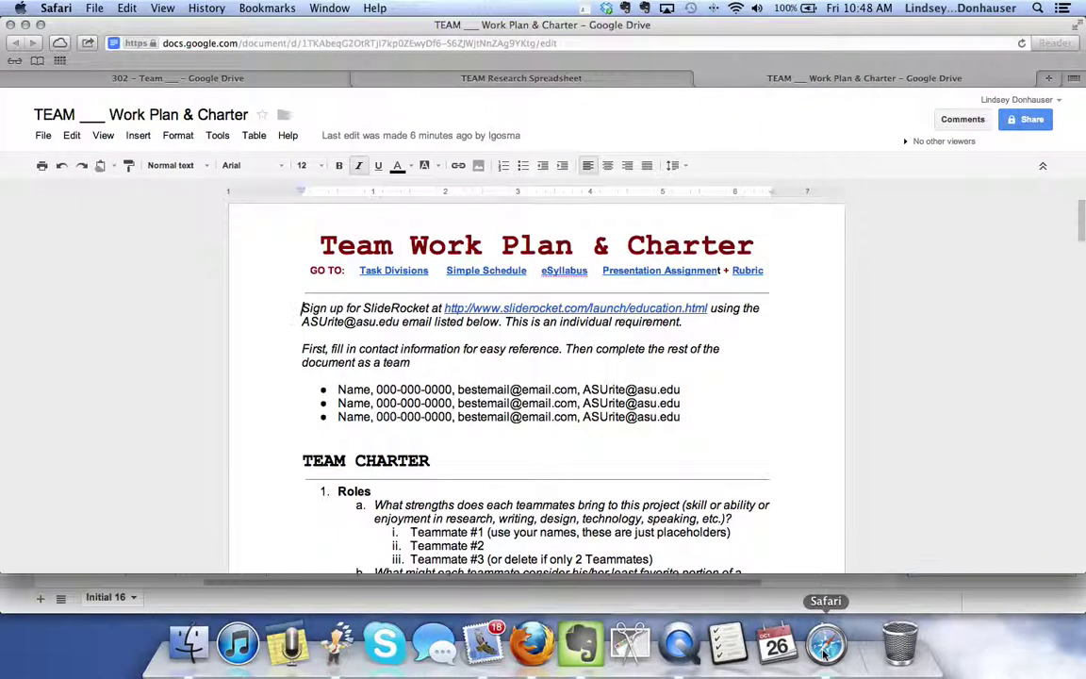
pyautogui.click(501, 79)
pyautogui.click(935, 142)
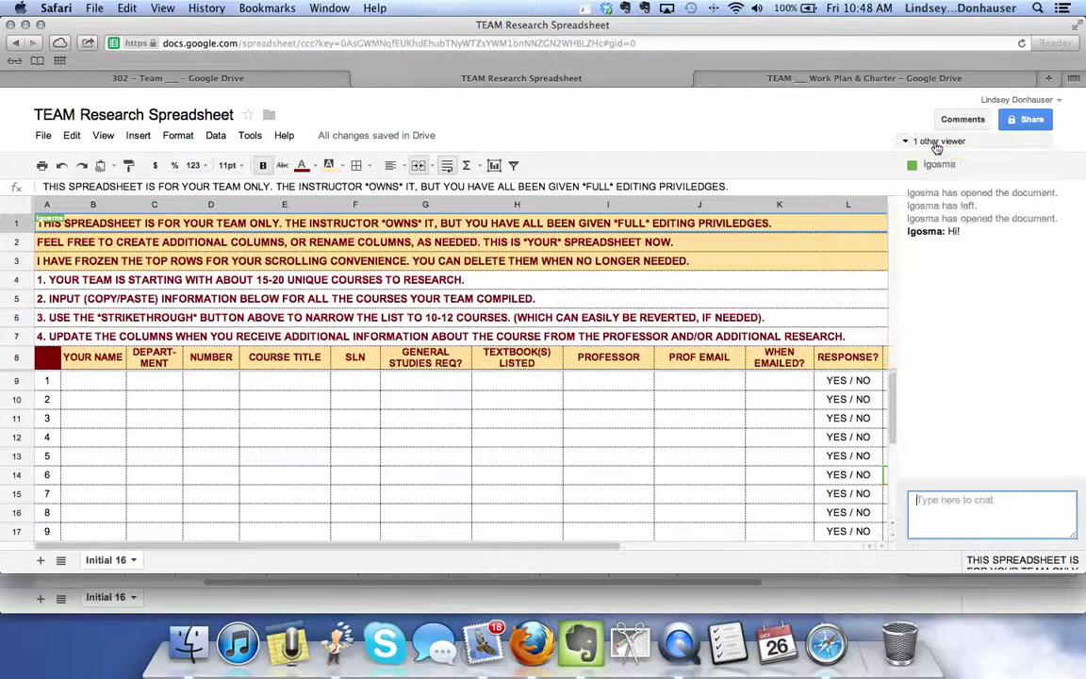
# In Firefox, hide the viewer chat panel and go back to the 302 - Team Drive folder
pyautogui.click(530, 639)
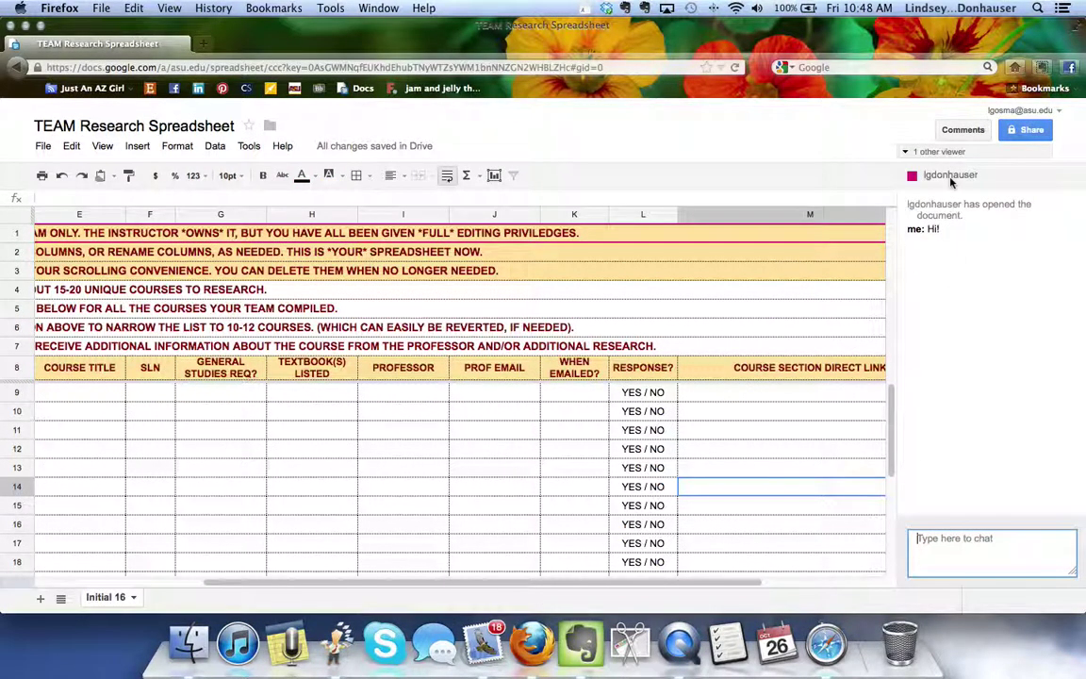
pyautogui.click(954, 151)
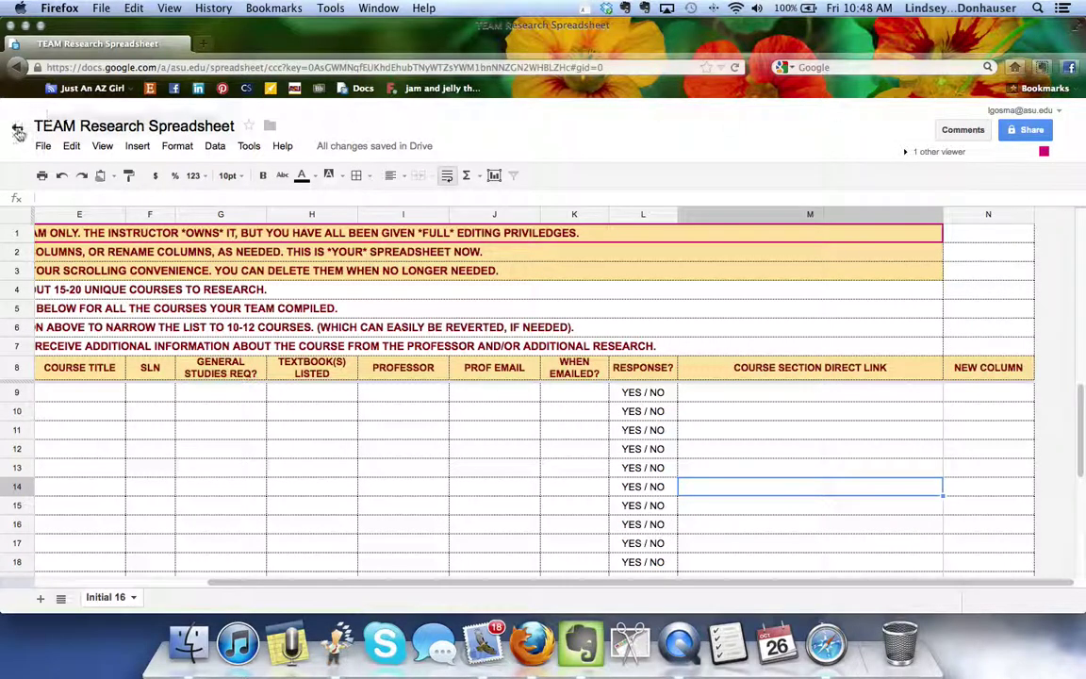
pyautogui.click(19, 70)
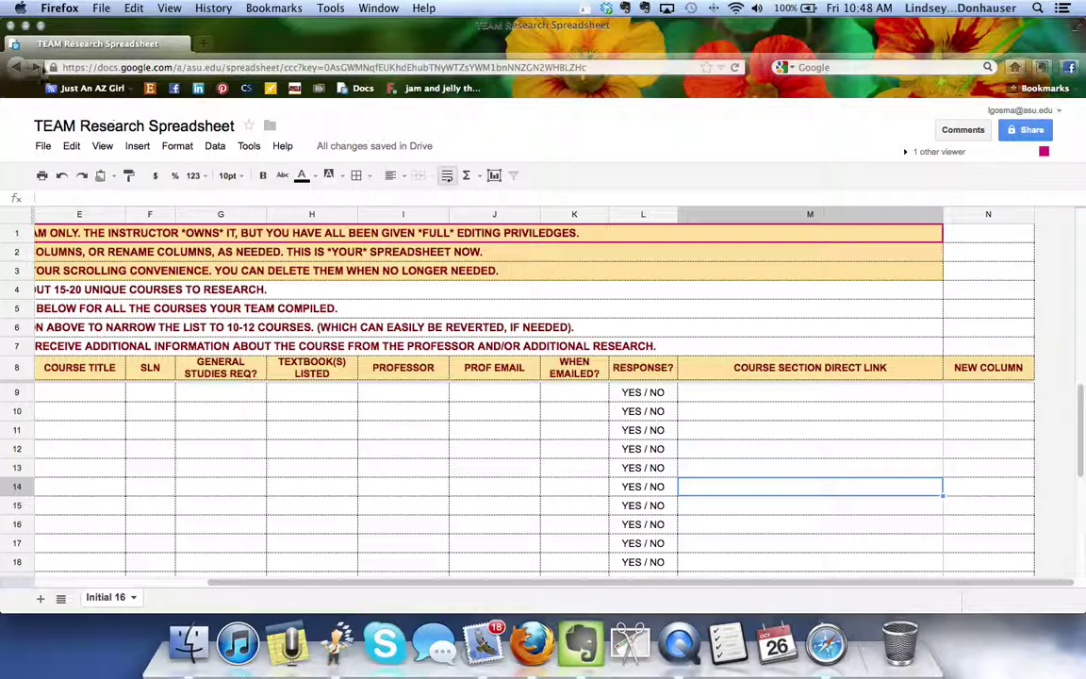
pyautogui.click(19, 67)
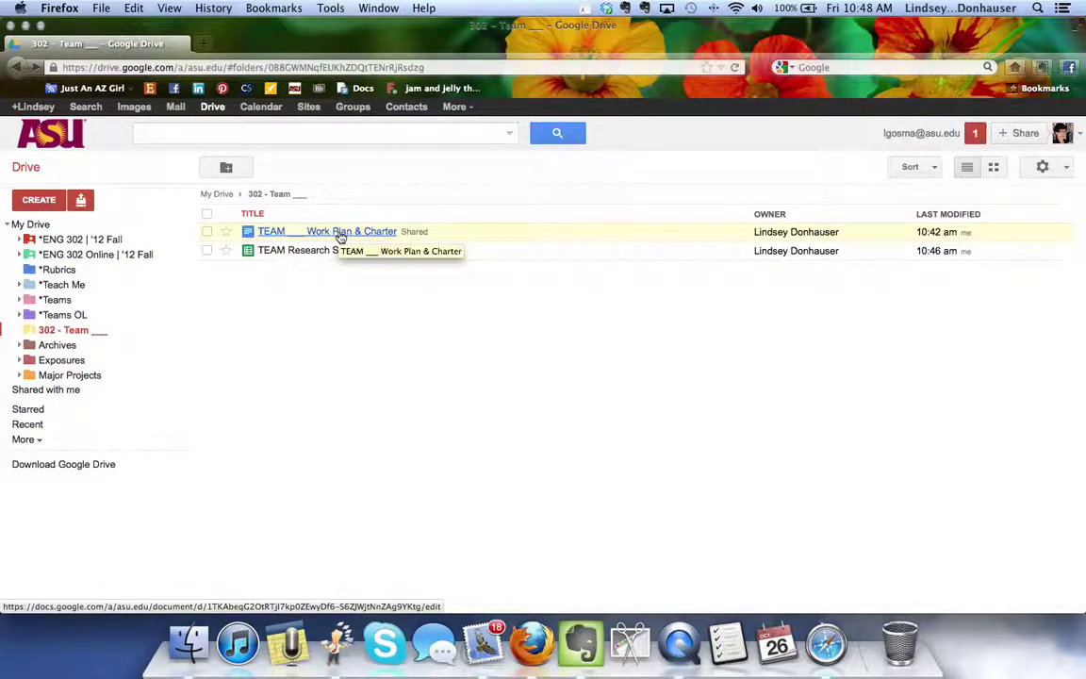
# Open the TEAM ___ Work Plan & Charter document and scroll through its charter questions
pyautogui.click(341, 234)
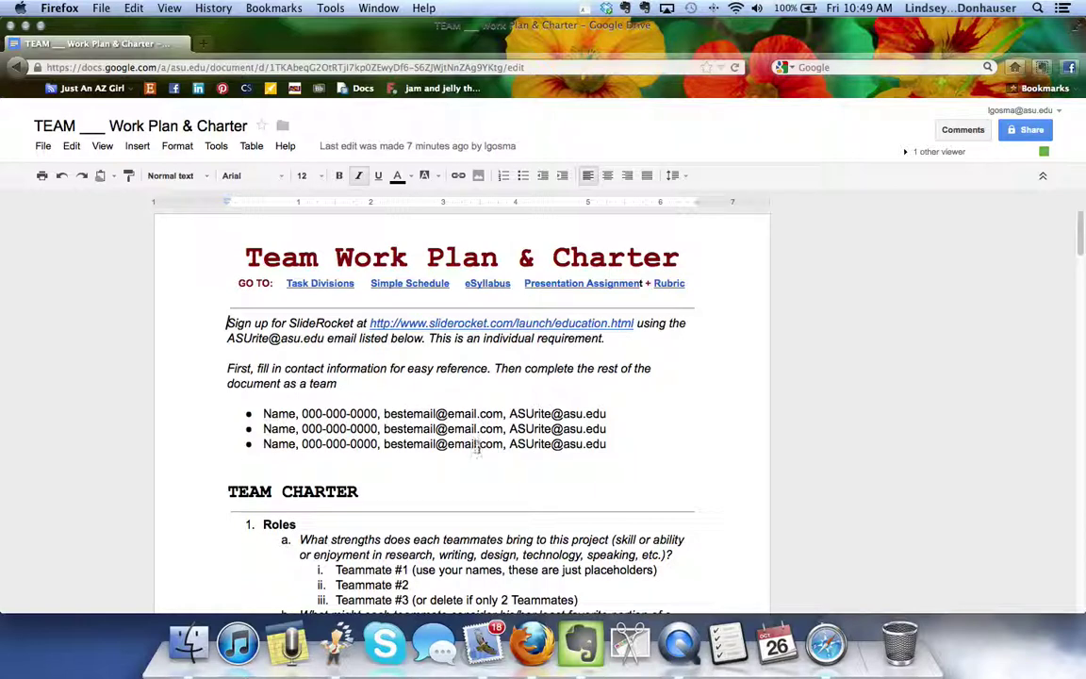
pyautogui.scroll(-3, 491, 481)
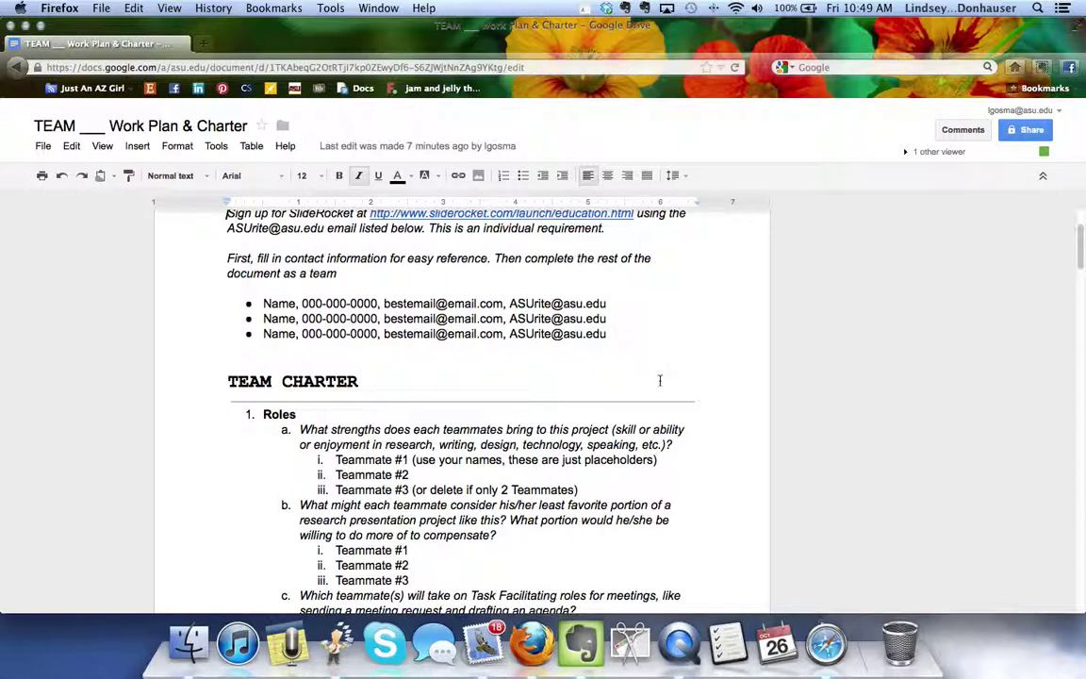
pyautogui.scroll(-3, 659, 377)
pyautogui.scroll(-2, 659, 378)
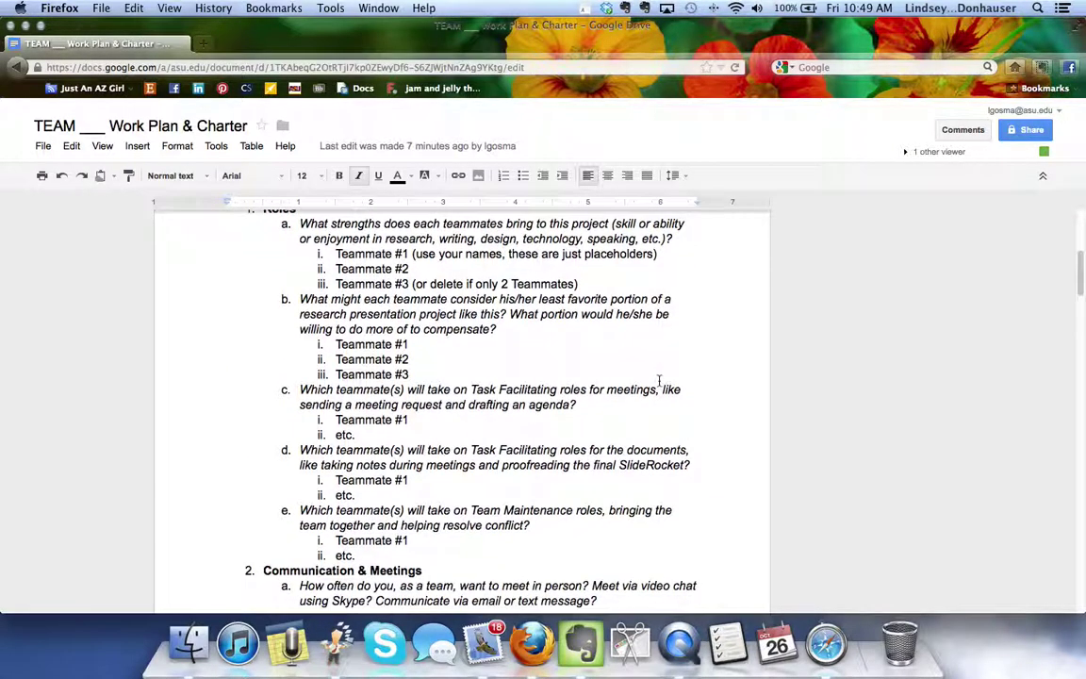
pyautogui.scroll(-8, 659, 379)
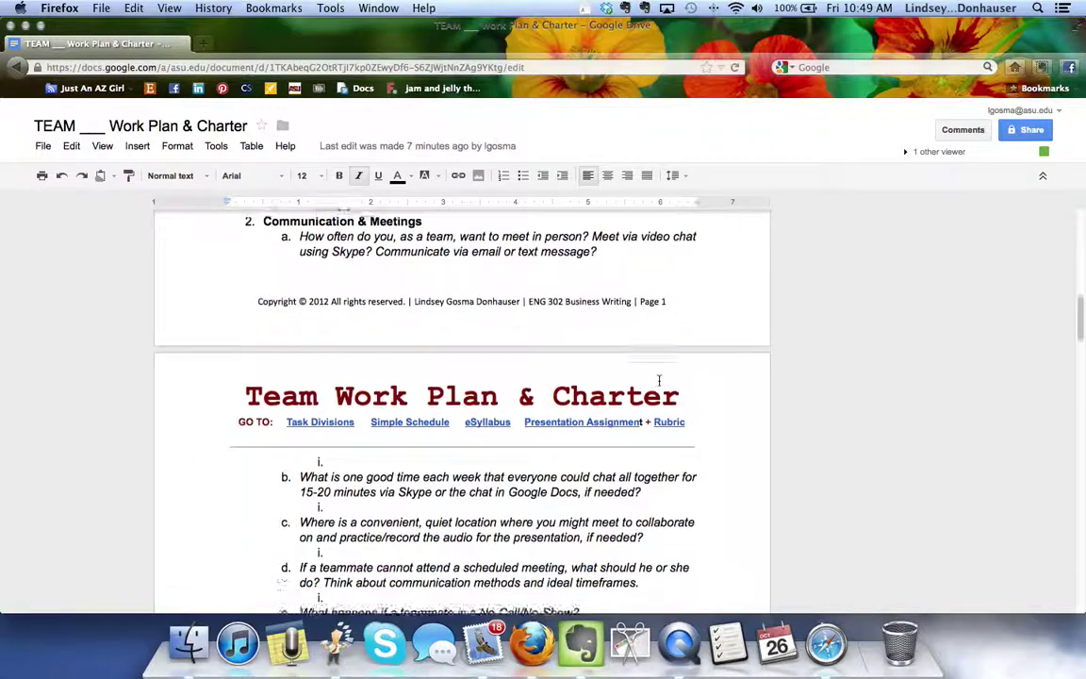
pyautogui.scroll(-4, 659, 379)
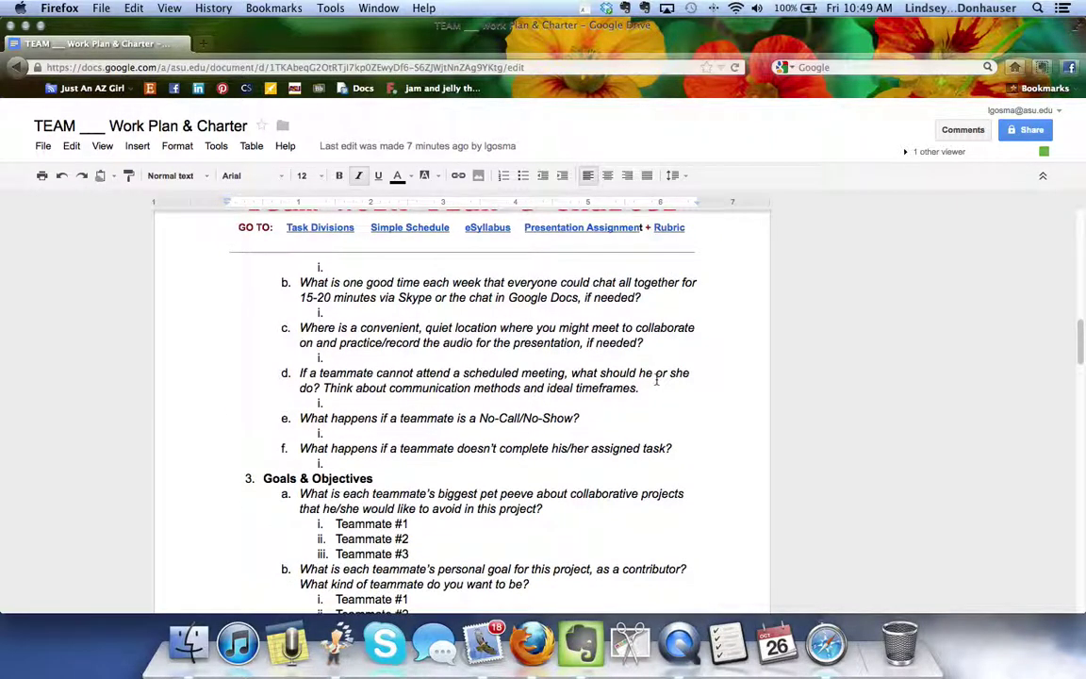
pyautogui.scroll(9, 657, 378)
pyautogui.scroll(-8, 657, 378)
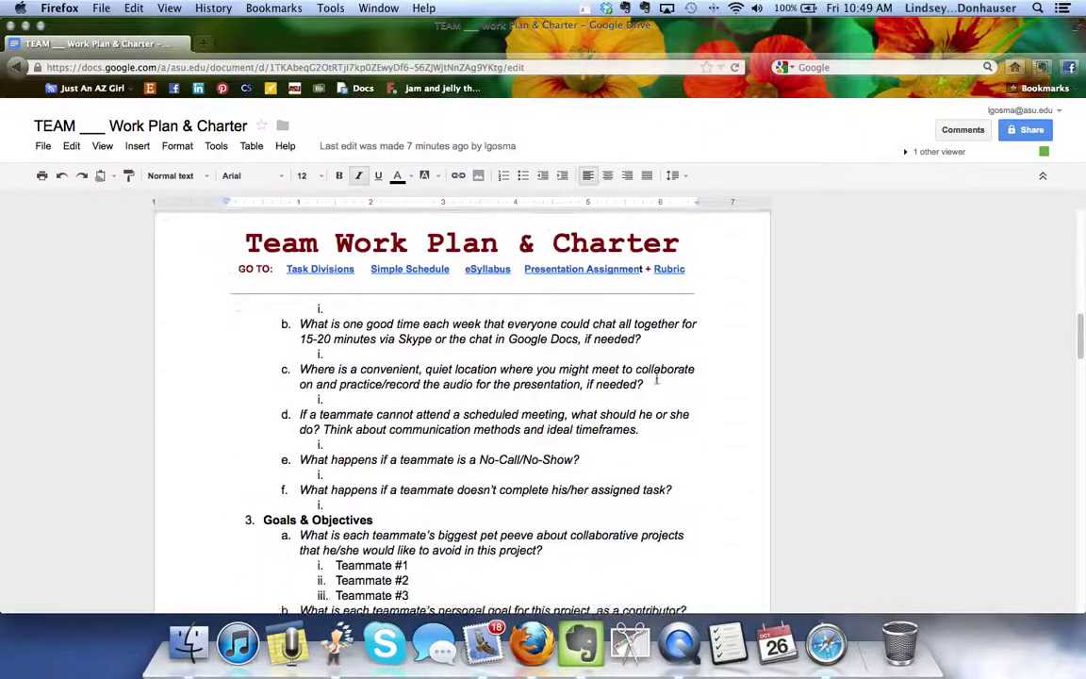
pyautogui.scroll(-5, 657, 378)
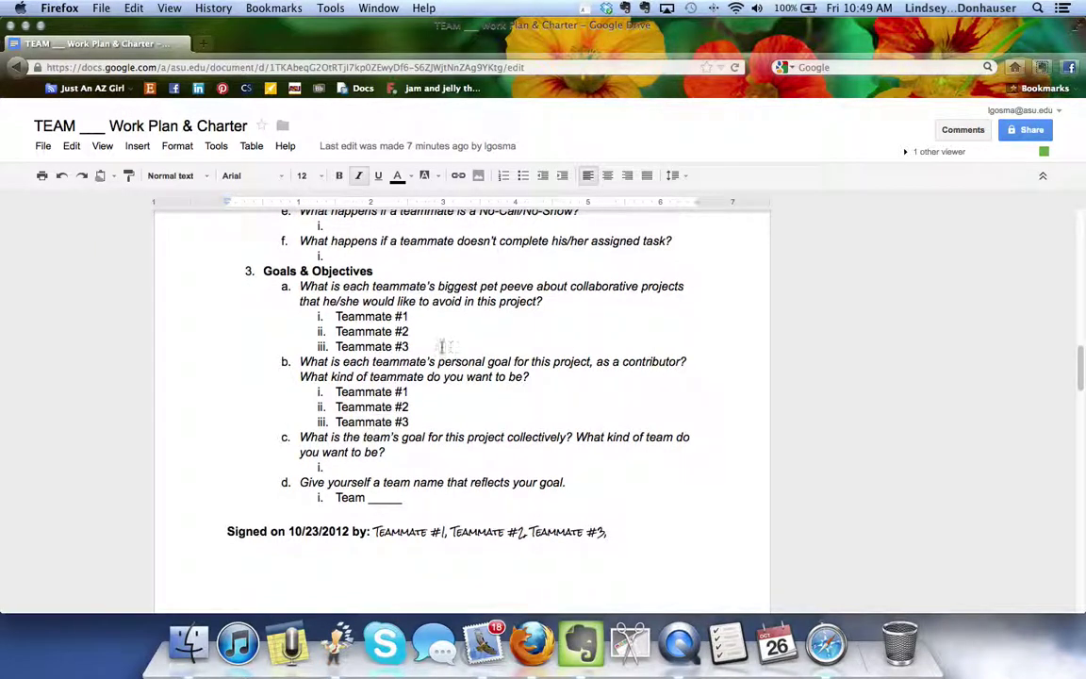
# Select the Teammate #1 placeholder text, then briefly show and hide the viewer chat panel
pyautogui.click(362, 318)
pyautogui.moveTo(362, 317); pyautogui.dragTo(337, 317)
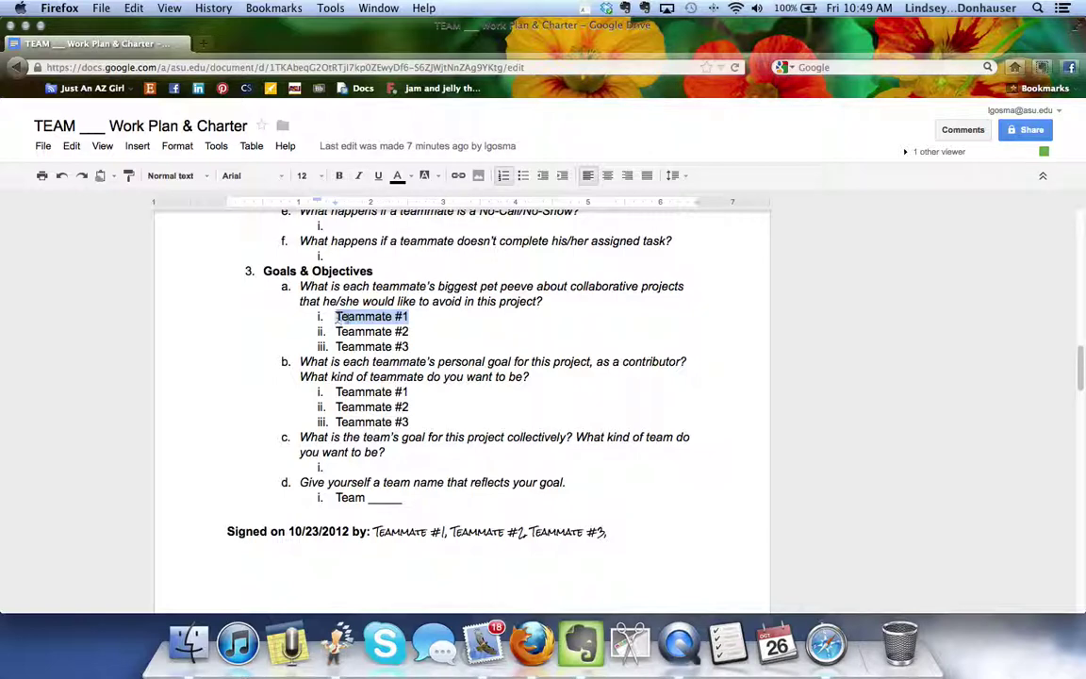
pyautogui.scroll(6, 480, 313)
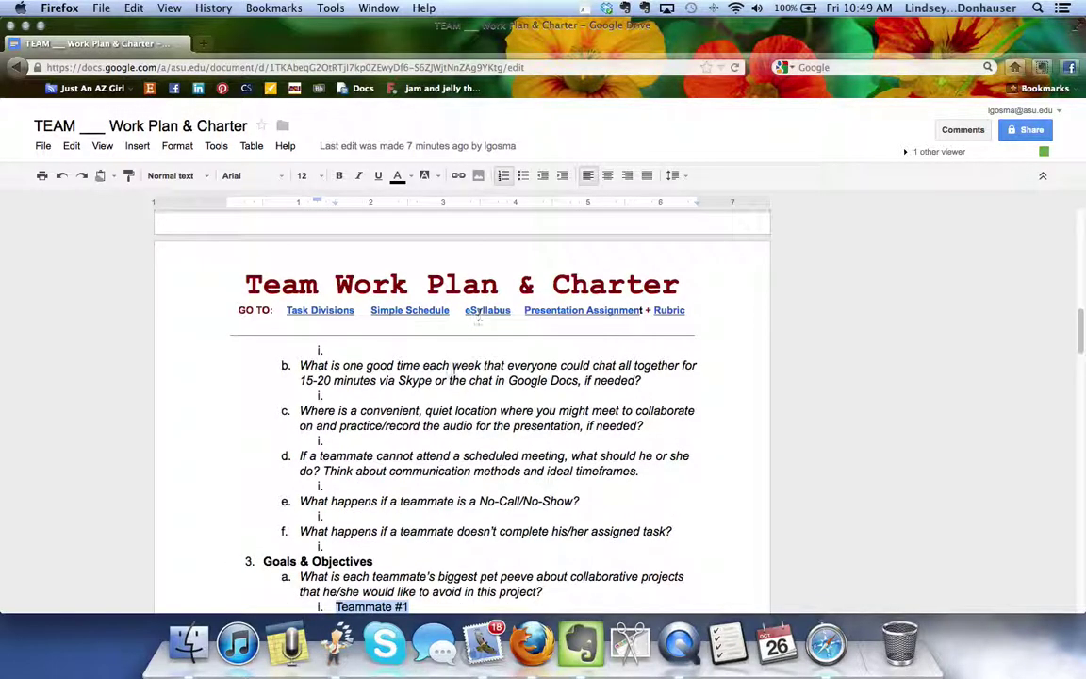
pyautogui.scroll(4, 461, 423)
pyautogui.scroll(1, 461, 424)
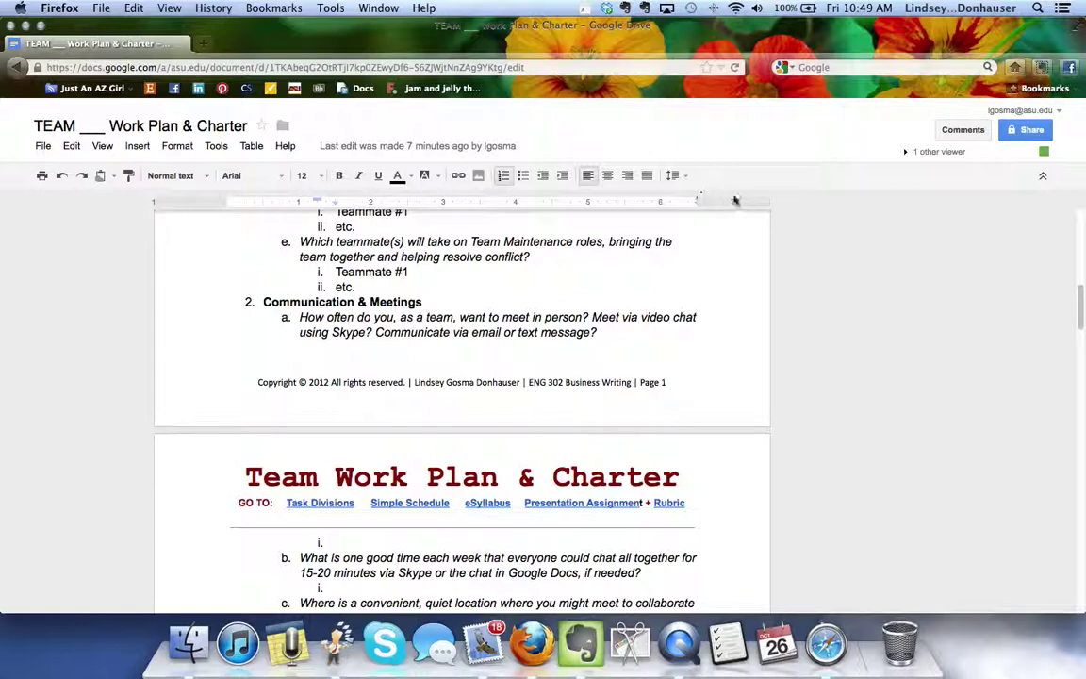
pyautogui.click(935, 152)
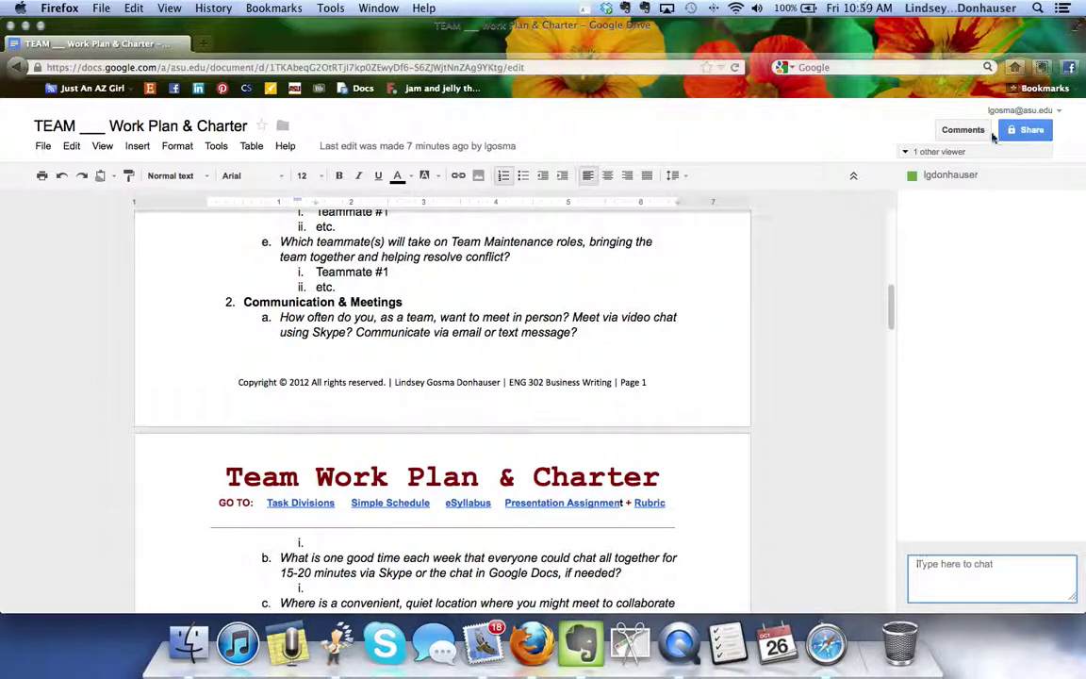
pyautogui.click(906, 151)
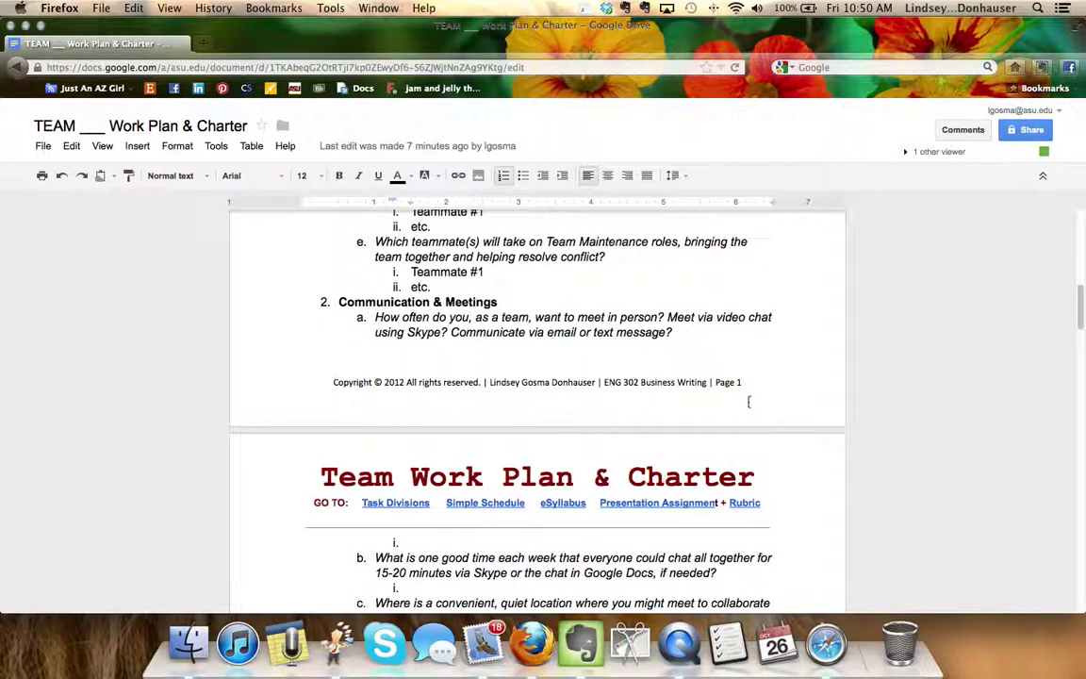
# Select the handwritten Teammate word in the signature line and scroll to the Simple Schedule
pyautogui.scroll(-5, 693, 381)
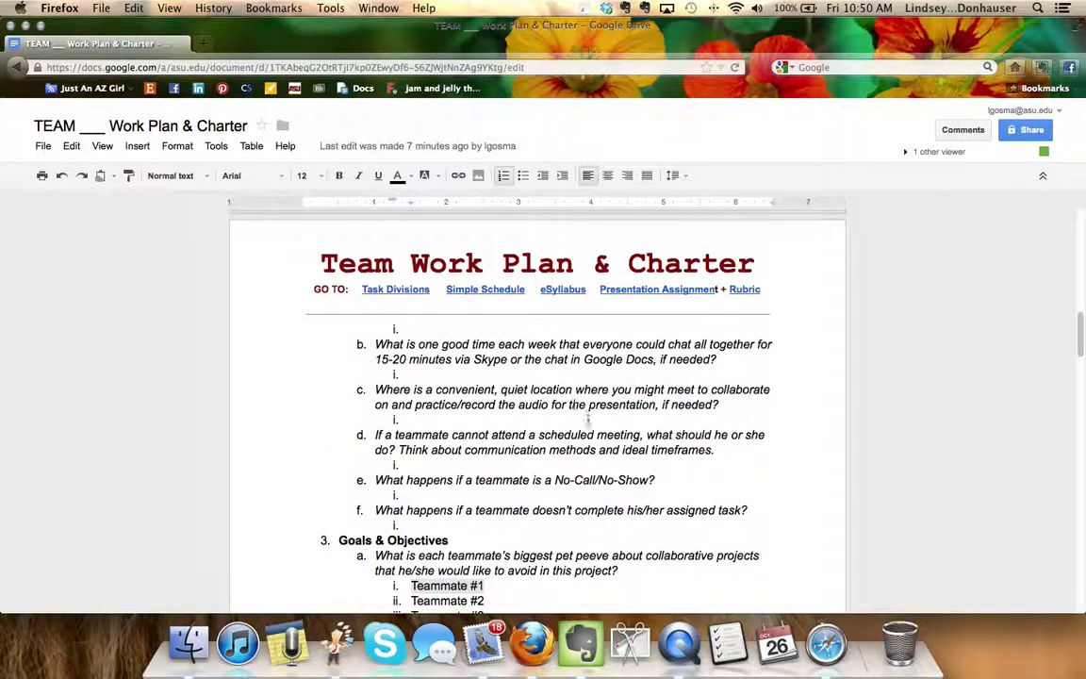
pyautogui.scroll(-4, 600, 451)
pyautogui.scroll(-6, 599, 447)
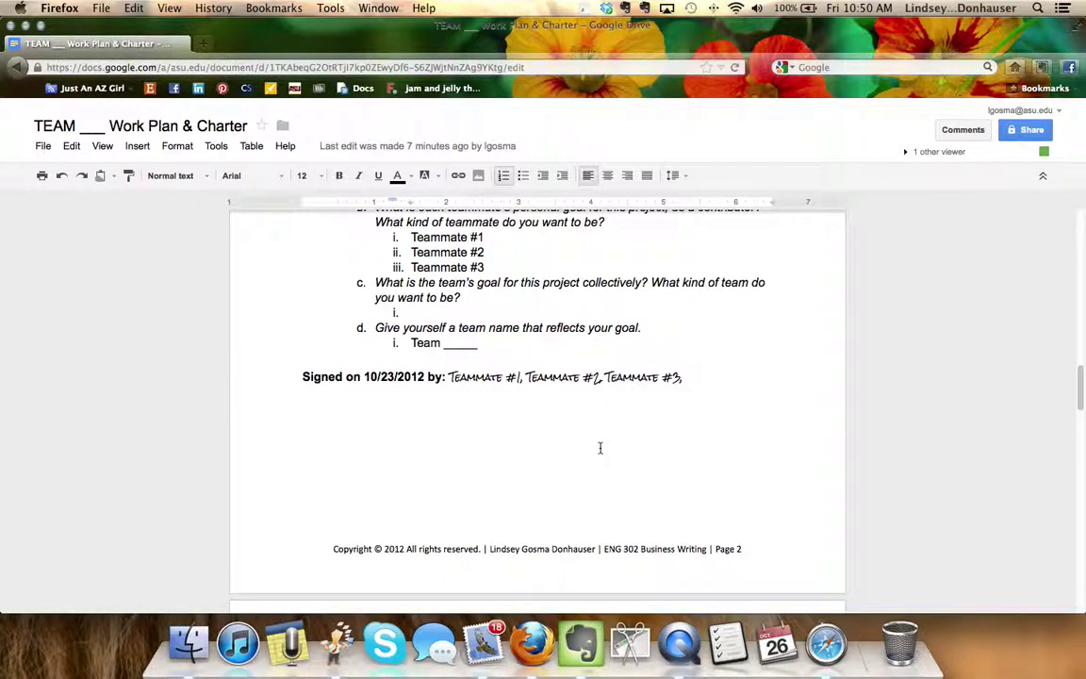
pyautogui.moveTo(450, 377); pyautogui.dragTo(507, 377)
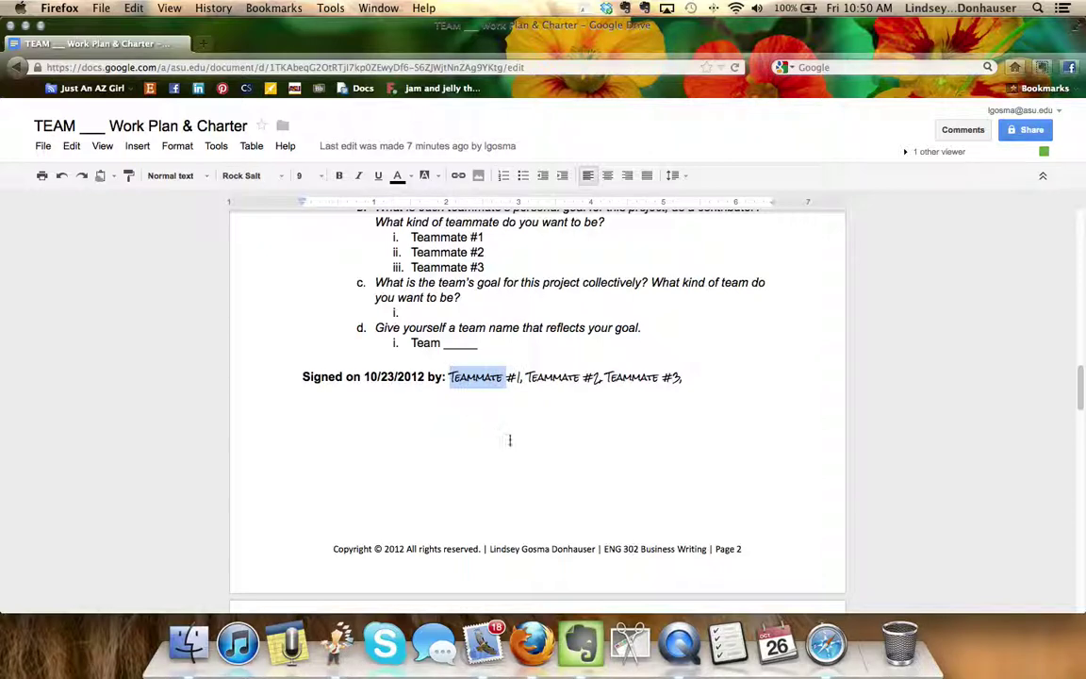
pyautogui.scroll(-6, 512, 439)
pyautogui.scroll(-4, 513, 439)
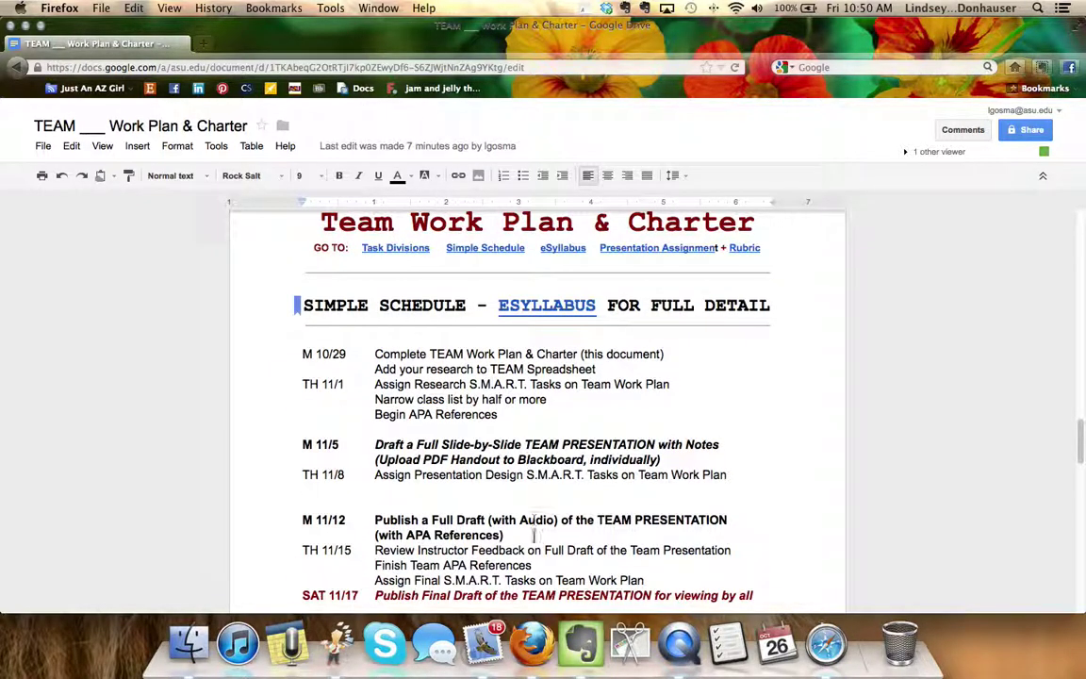
pyautogui.scroll(-3, 534, 534)
pyautogui.scroll(1, 534, 542)
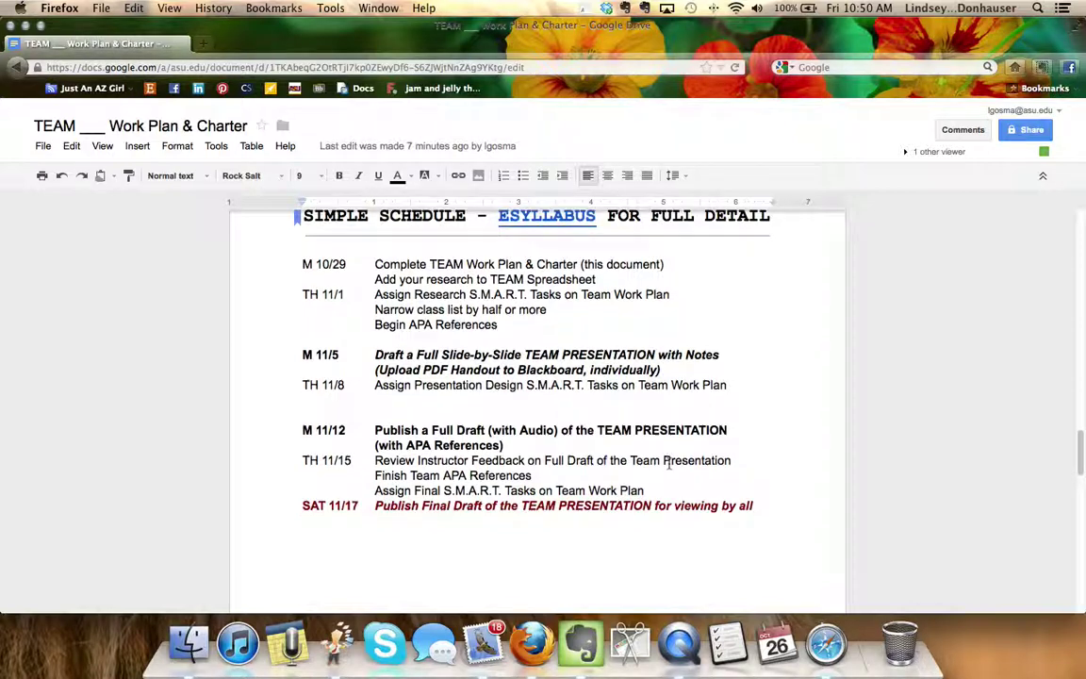
pyautogui.scroll(-3, 667, 462)
pyautogui.scroll(3, 669, 463)
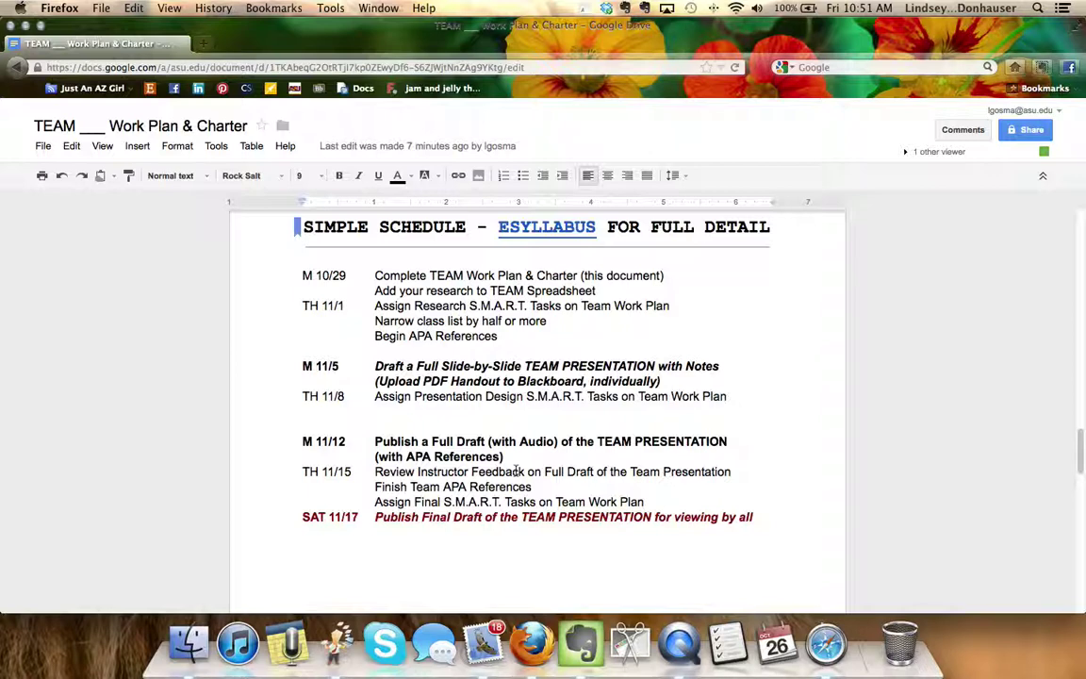
pyautogui.scroll(-15, 517, 471)
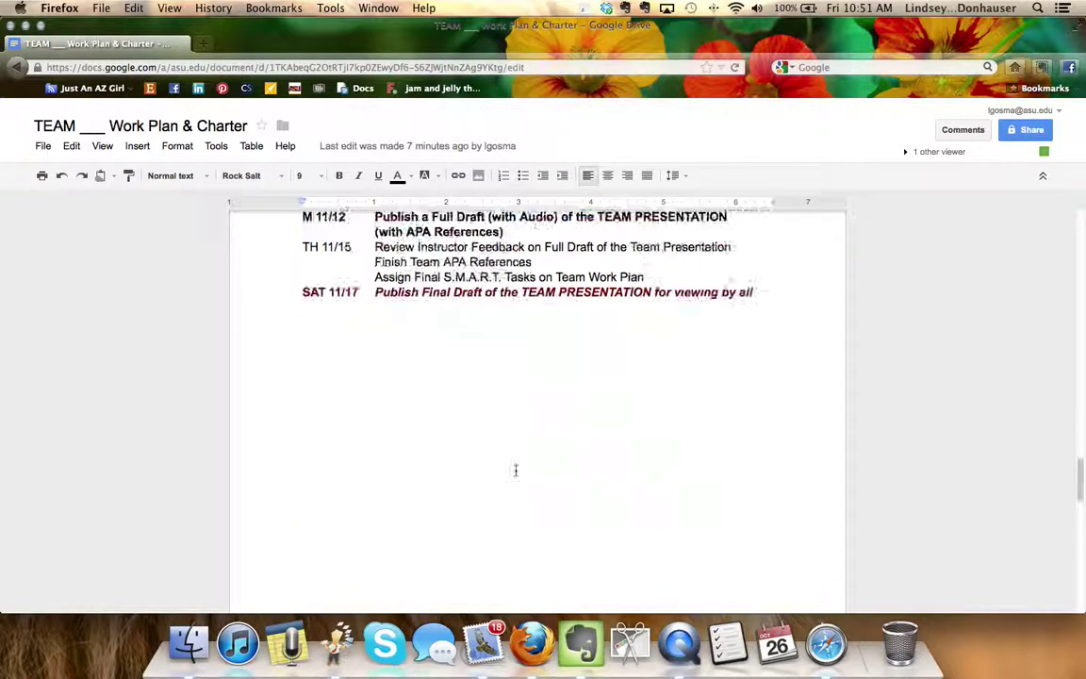
pyautogui.scroll(-5, 515, 470)
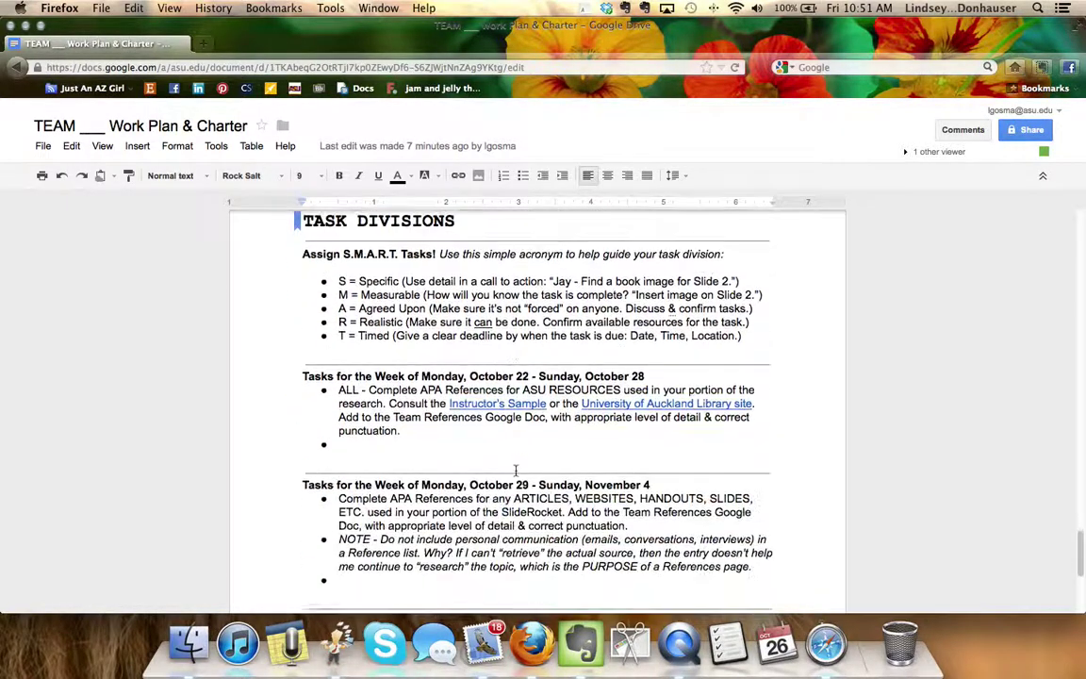
pyautogui.scroll(2, 516, 470)
pyautogui.scroll(2, 516, 466)
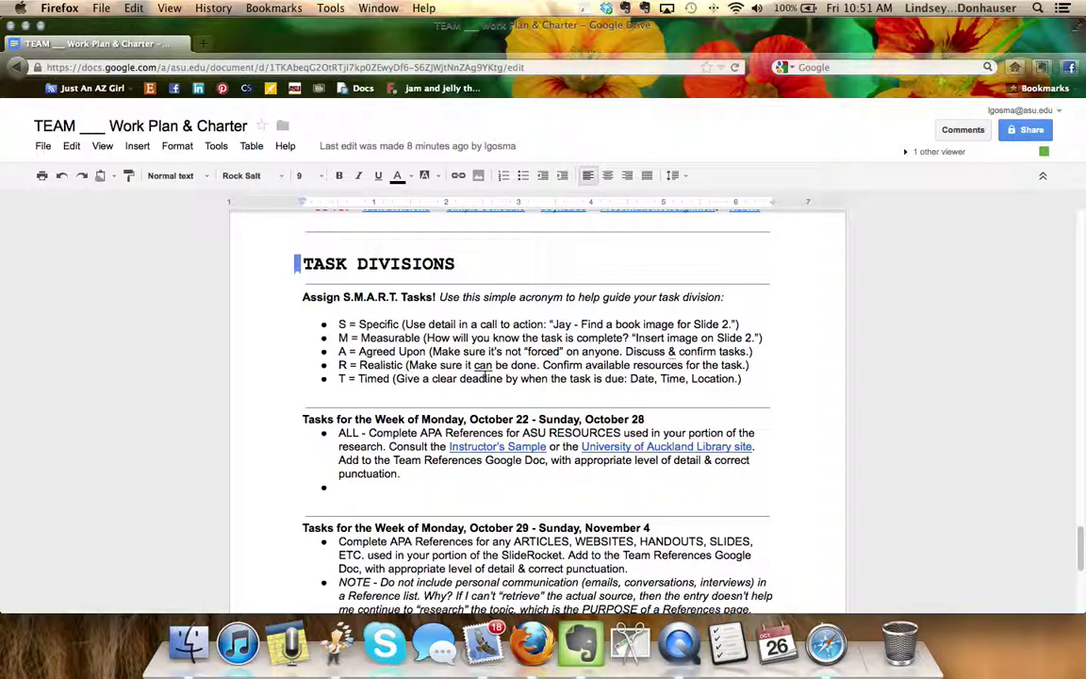
pyautogui.scroll(-2, 504, 433)
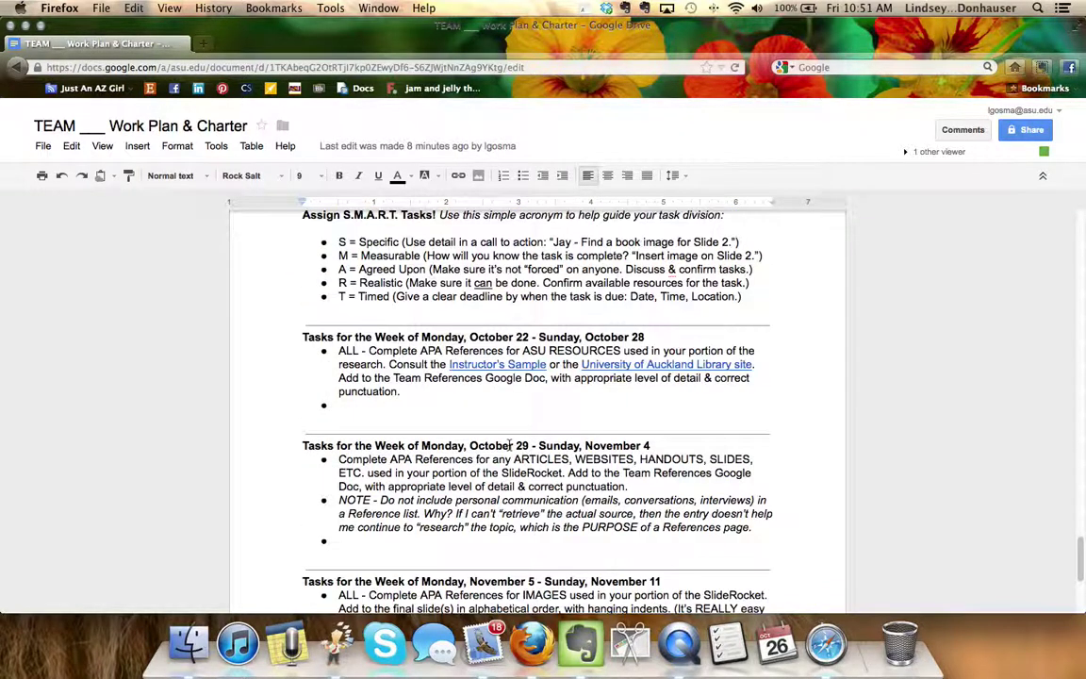
pyautogui.scroll(-6, 509, 444)
pyautogui.scroll(4, 509, 444)
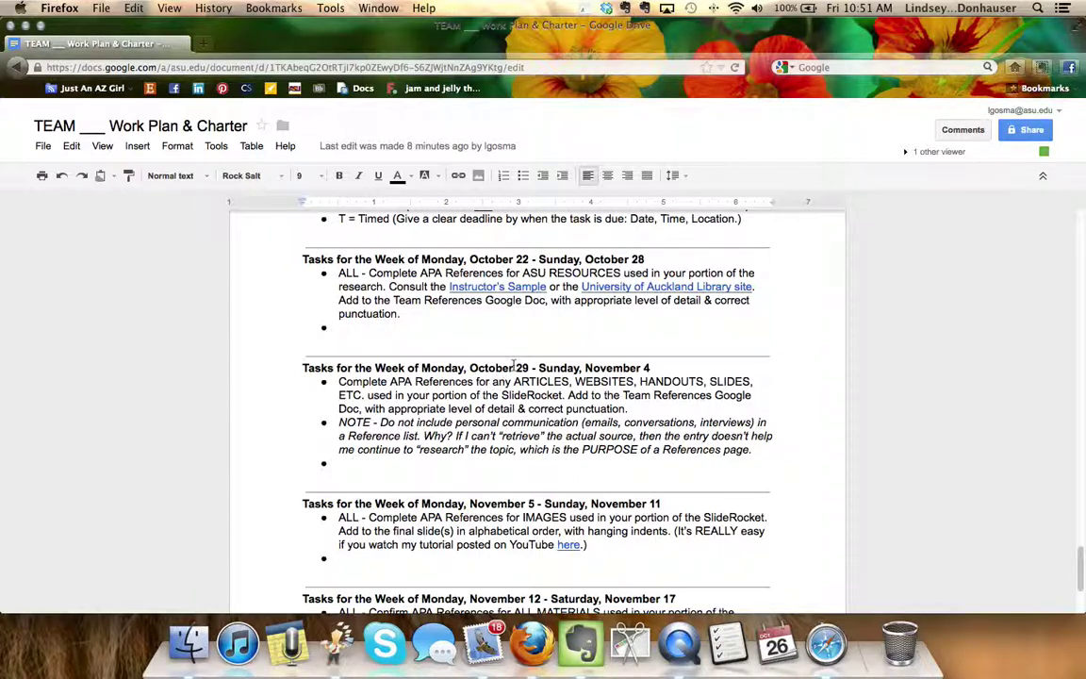
pyautogui.scroll(3, 513, 364)
pyautogui.scroll(4, 513, 364)
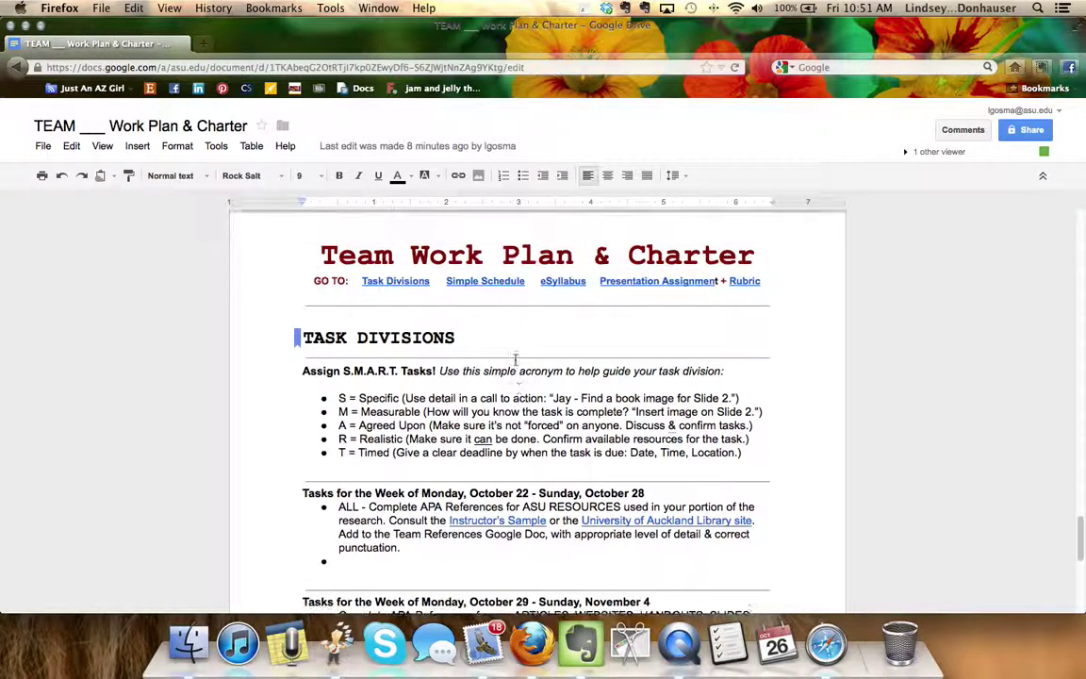
# Follow the Simple Schedule GO TO link to jump to the SIMPLE SCHEDULE section
pyautogui.click(321, 252)
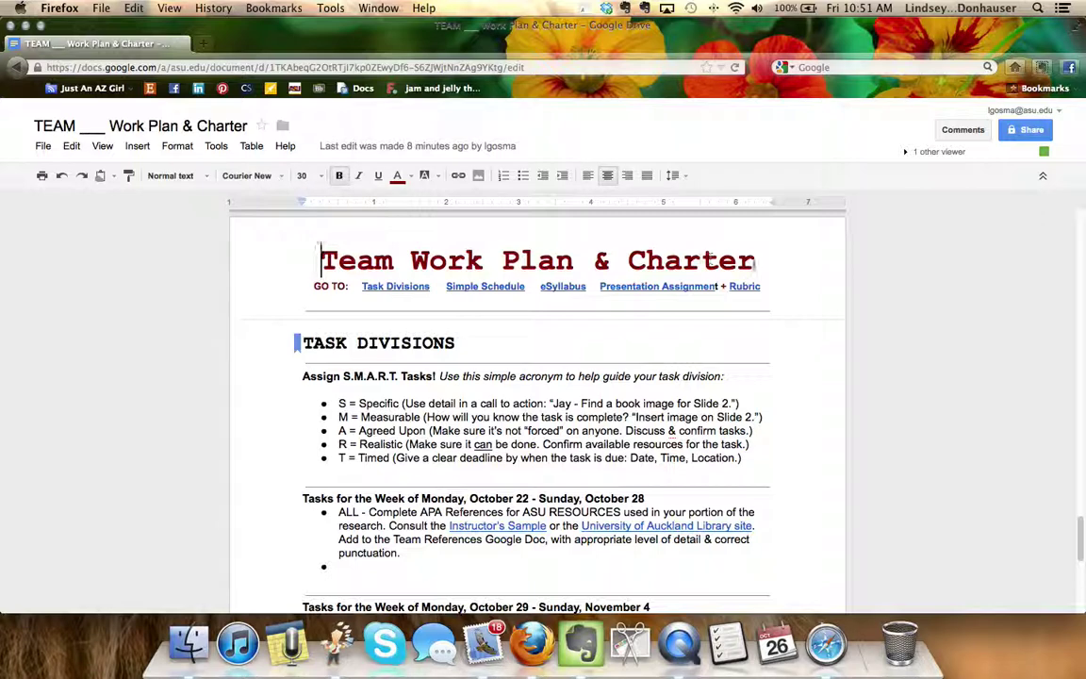
pyautogui.click(421, 285)
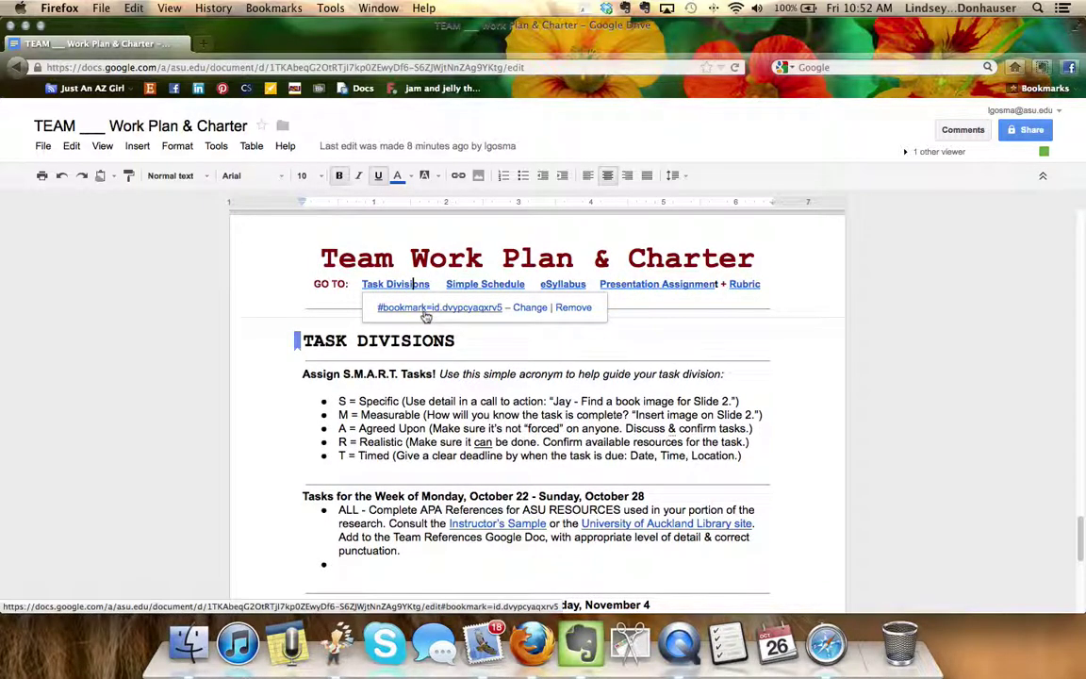
pyautogui.click(476, 285)
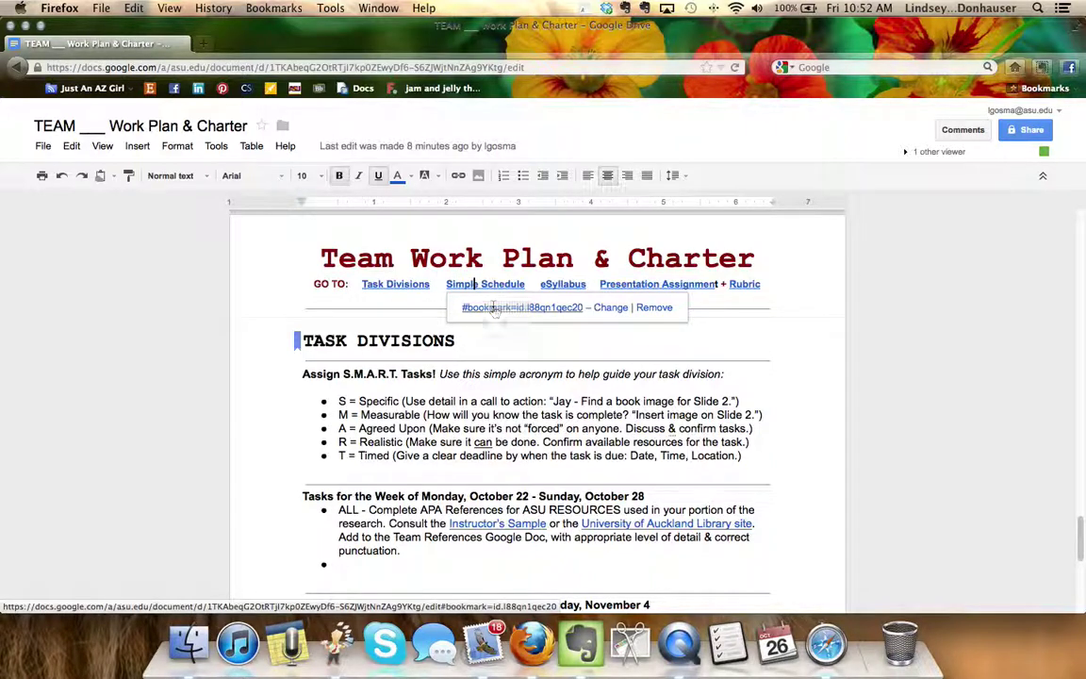
pyautogui.click(494, 310)
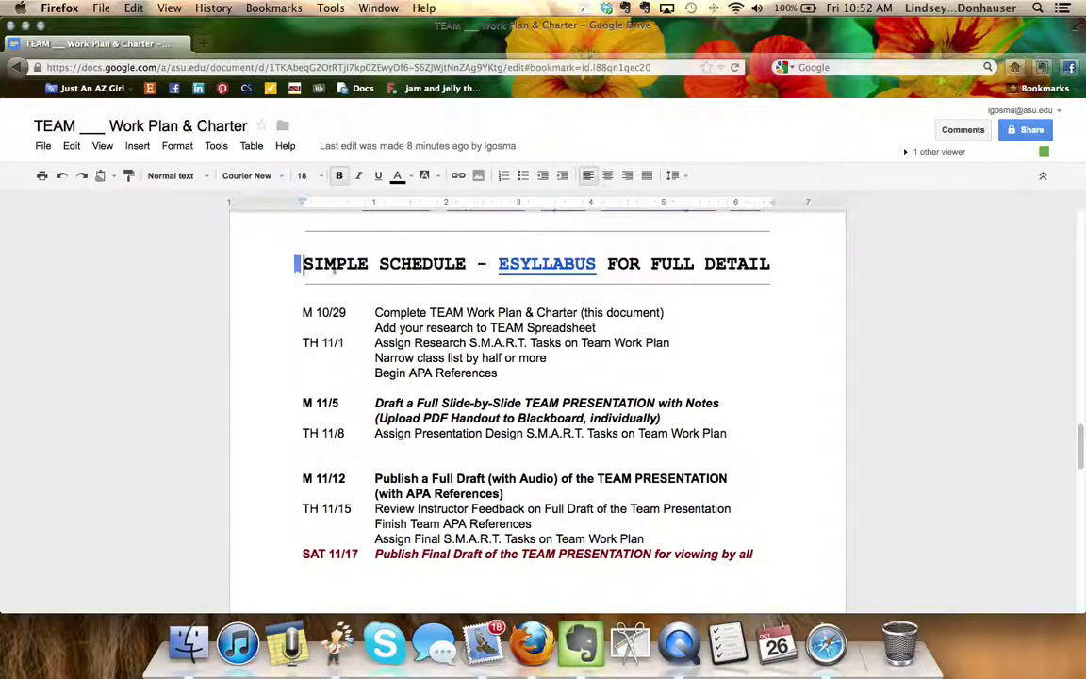
# Jump to TASK DIVISIONS via its GO TO link, then follow the eSyllabus link
pyautogui.scroll(2, 357, 250)
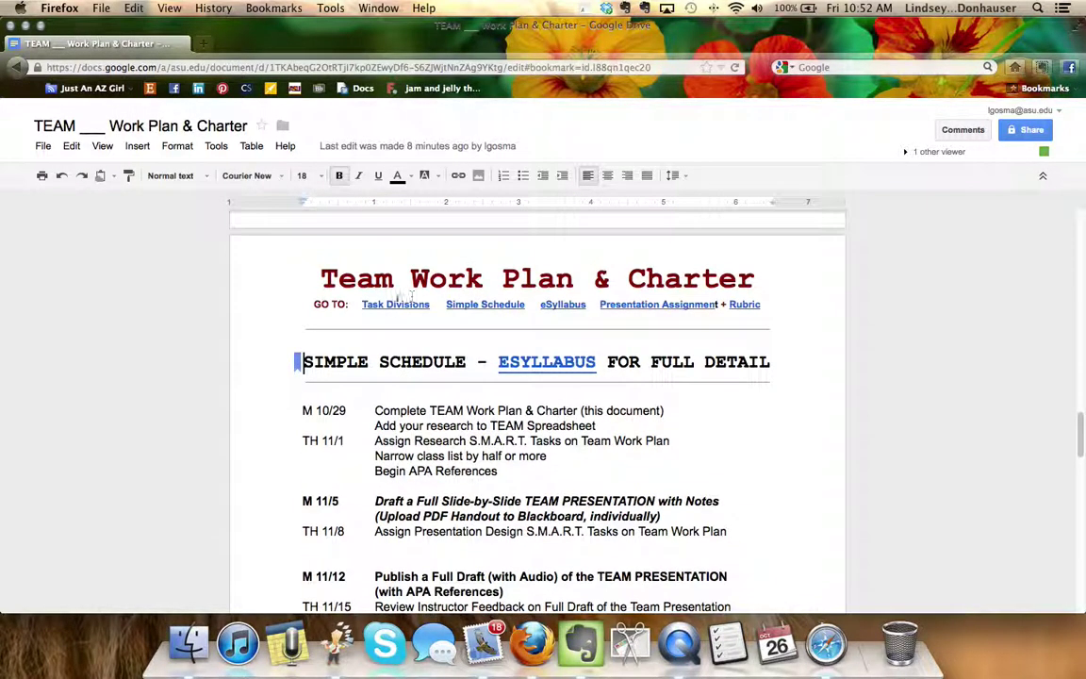
pyautogui.click(396, 304)
pyautogui.click(411, 328)
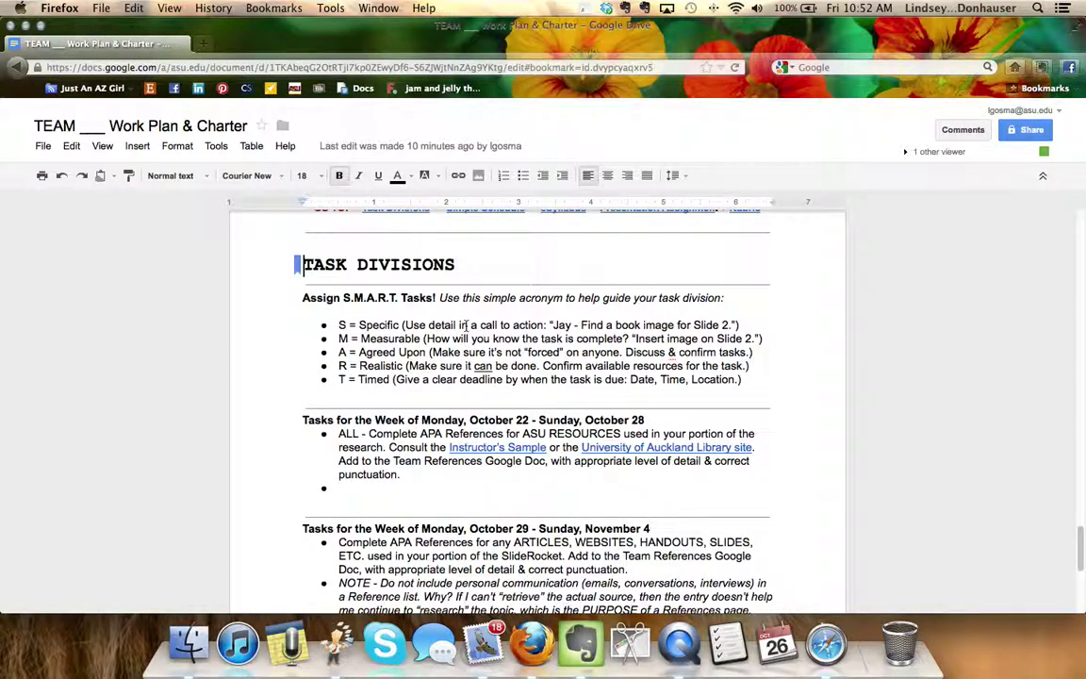
pyautogui.scroll(1, 464, 325)
pyautogui.click(544, 229)
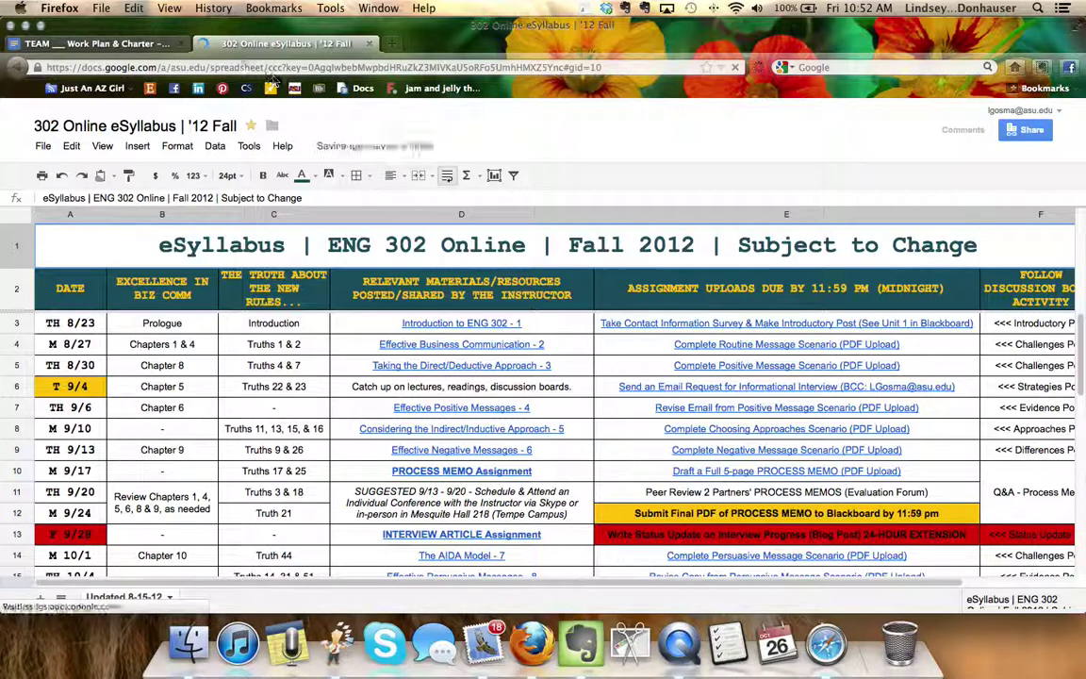
# Close the Unit 3 presentations tab, look over the Team Presentation Rubric sheet, and return to the work plan
pyautogui.click(94, 43)
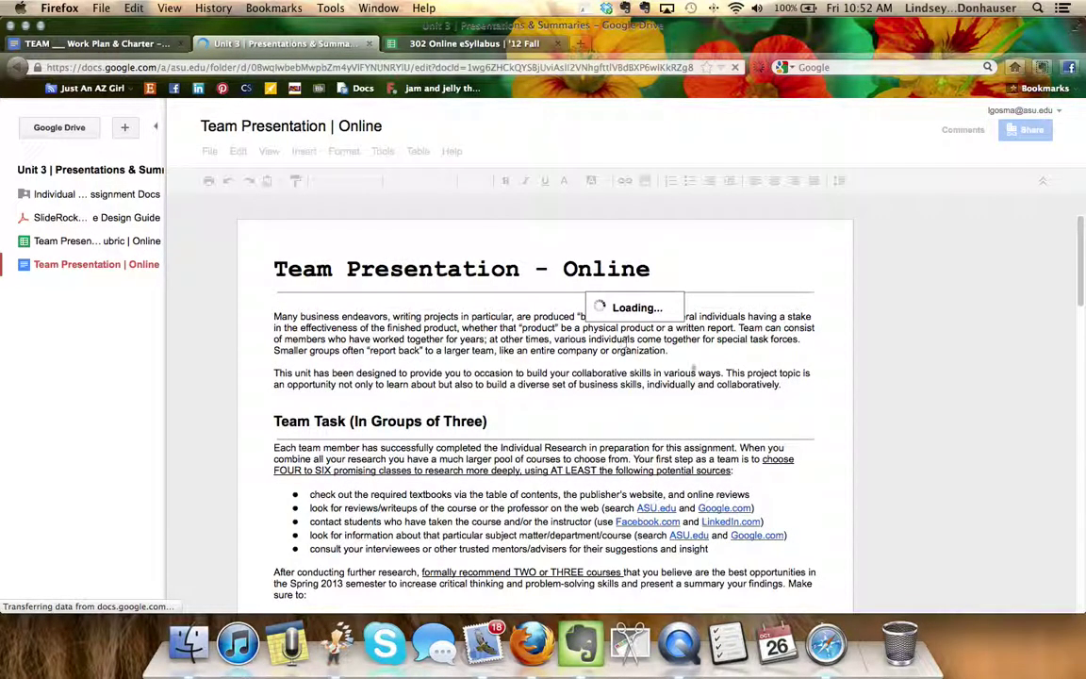
pyautogui.scroll(-4, 683, 408)
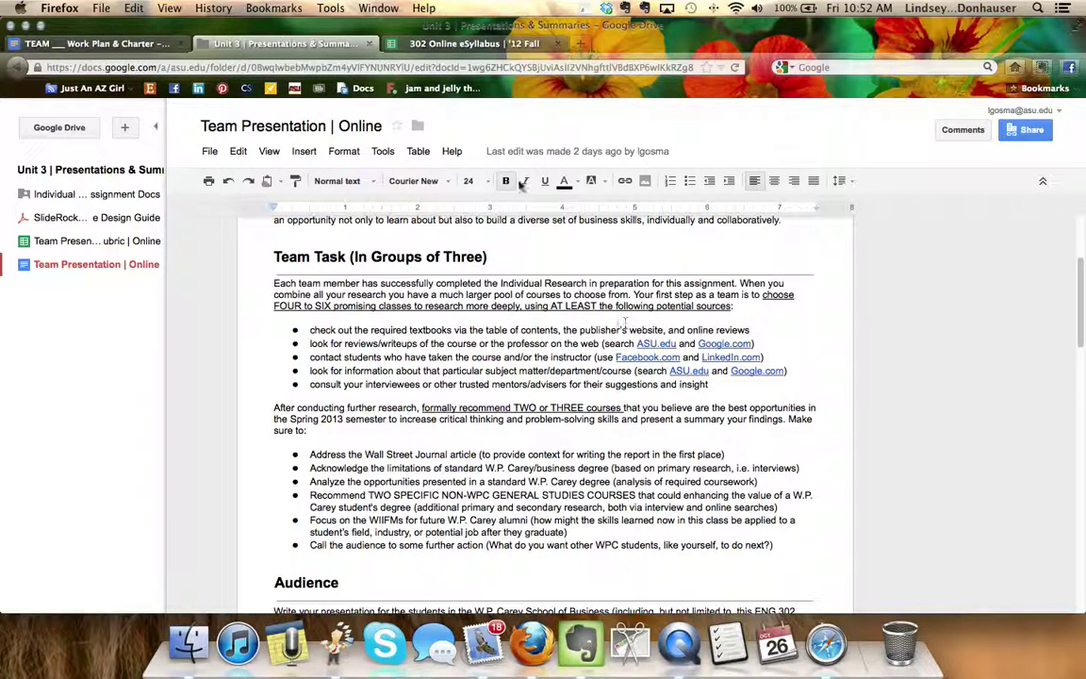
pyautogui.click(369, 44)
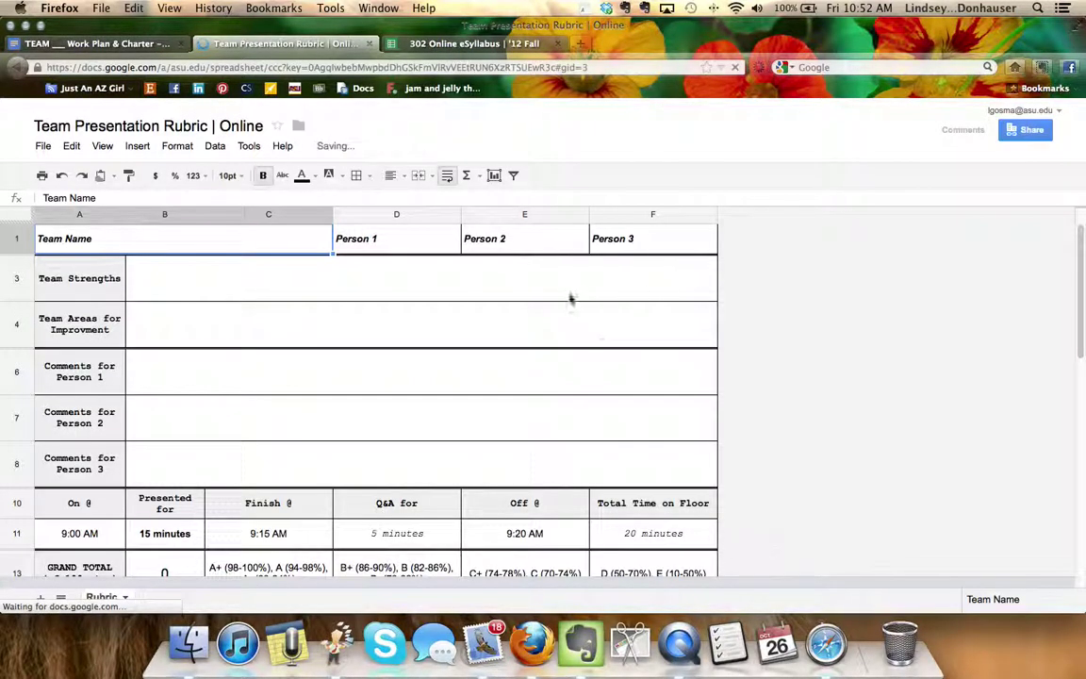
pyautogui.scroll(-15, 570, 416)
pyautogui.scroll(15, 570, 417)
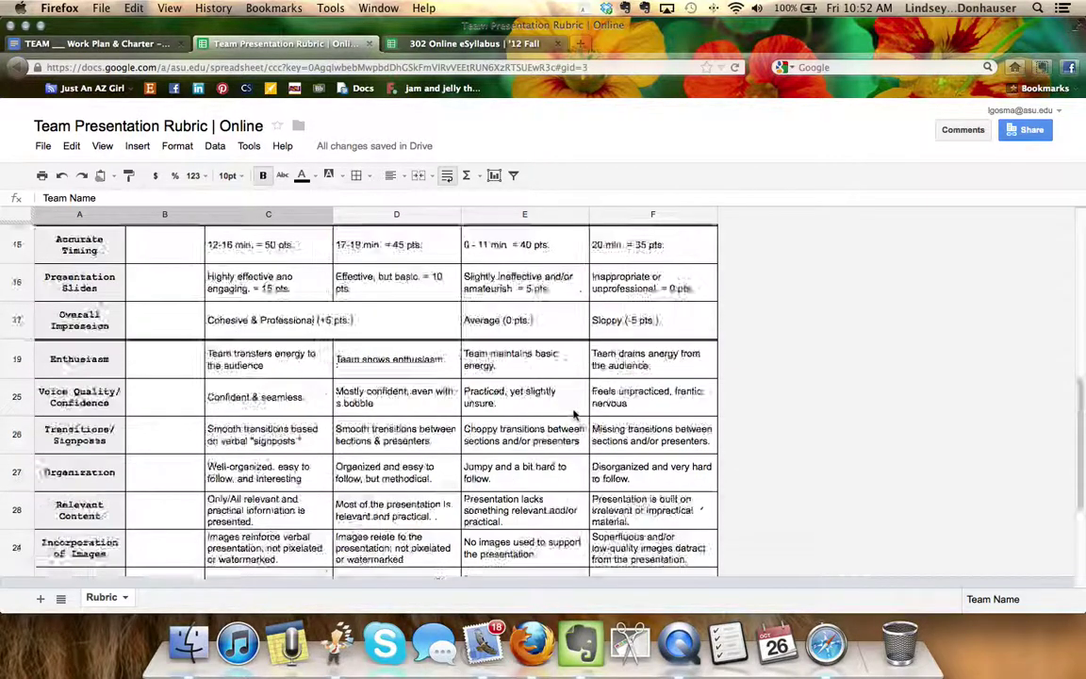
pyautogui.click(151, 43)
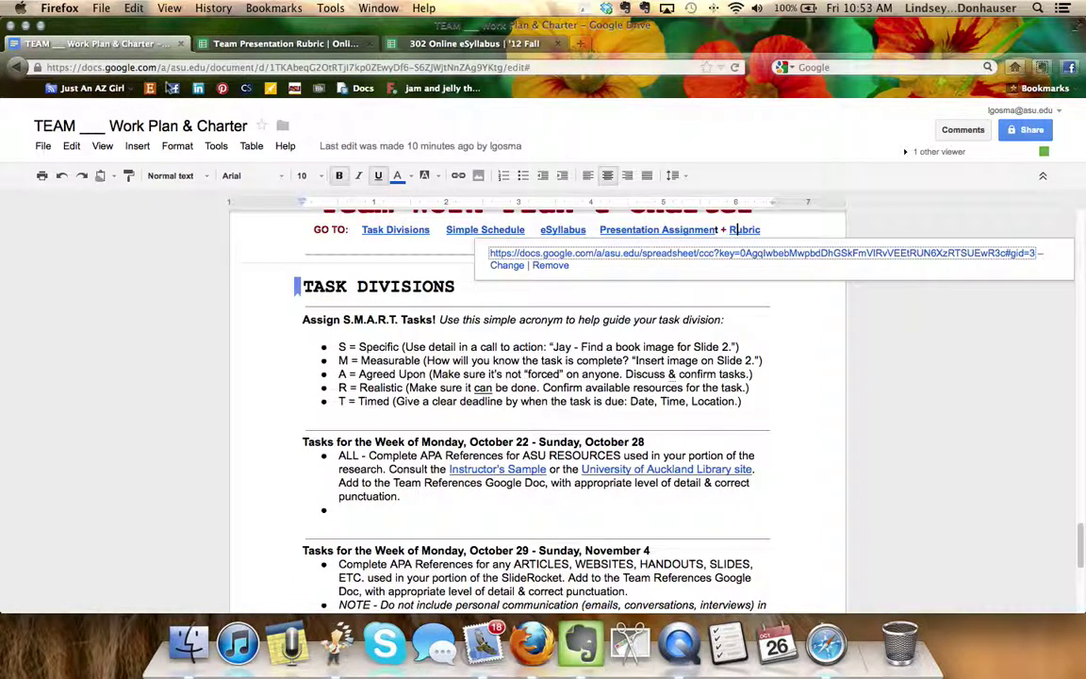
# Drag Copy of Extra Credit Opportunity from the Drive file list into the 302 - Team folder
pyautogui.click(15, 131)
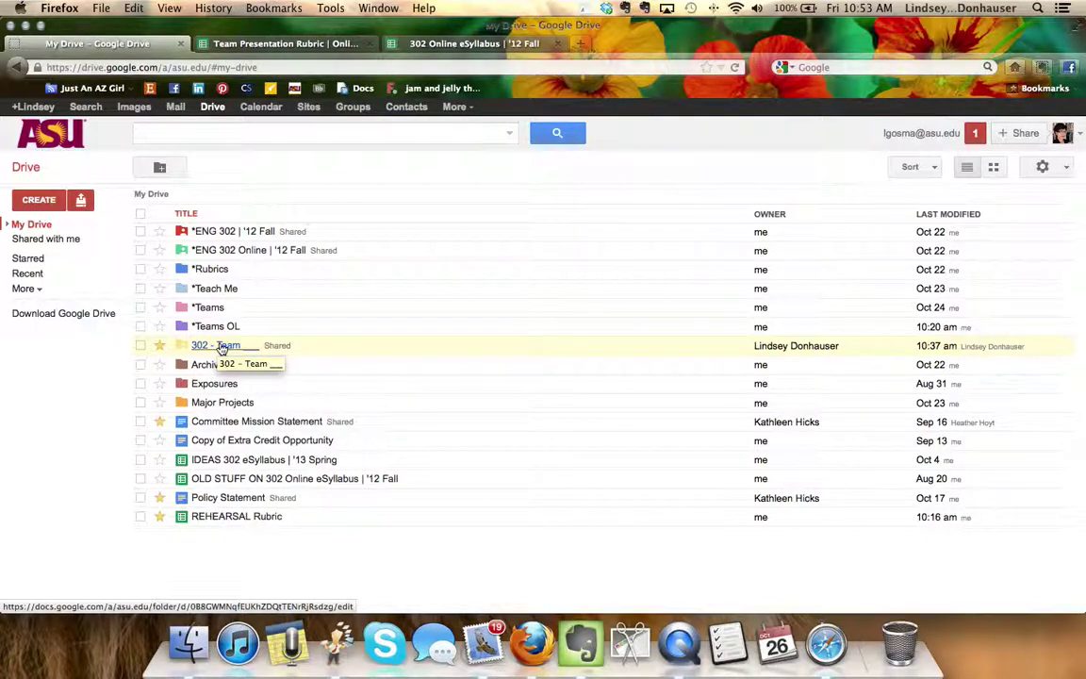
pyautogui.click(221, 347)
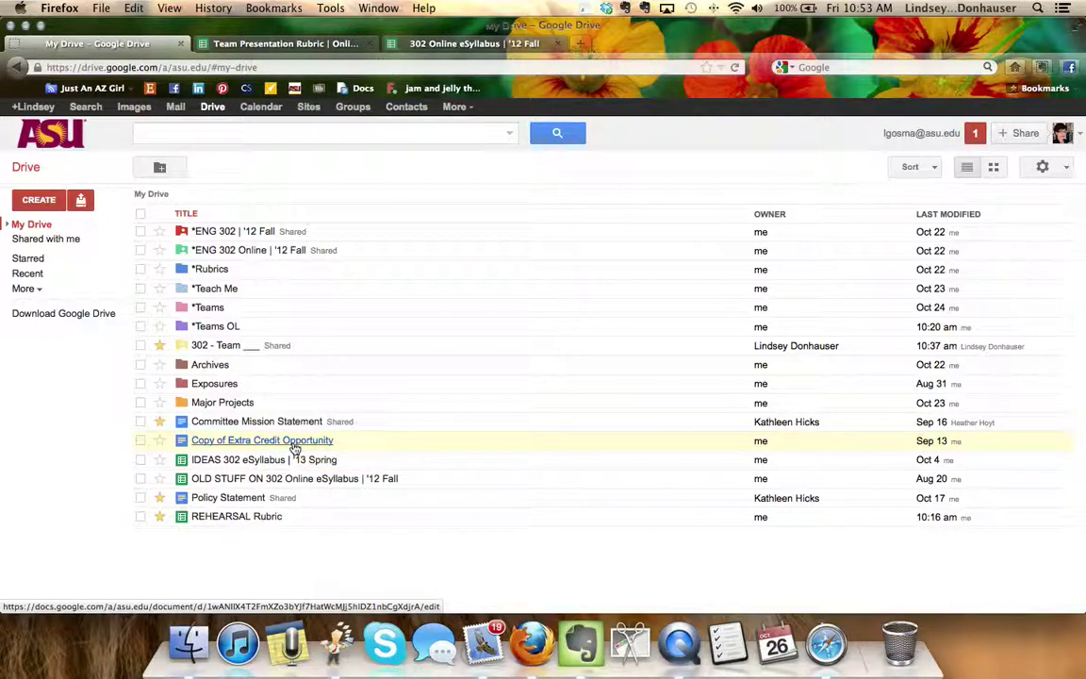
pyautogui.moveTo(294, 449); pyautogui.dragTo(208, 349)
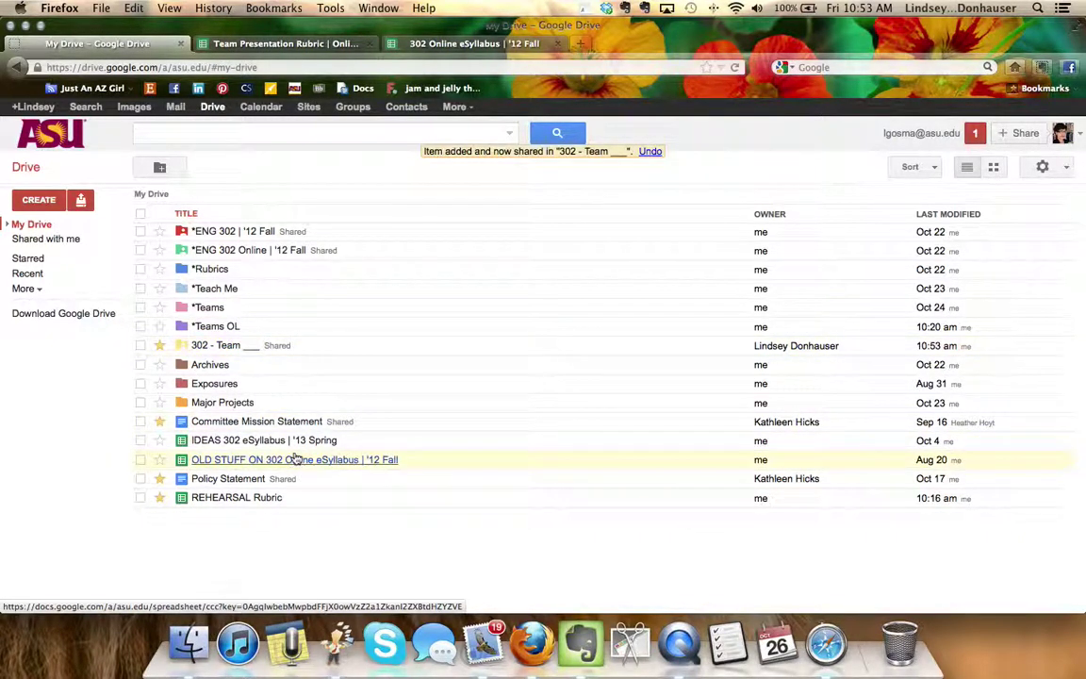
pyautogui.click(139, 441)
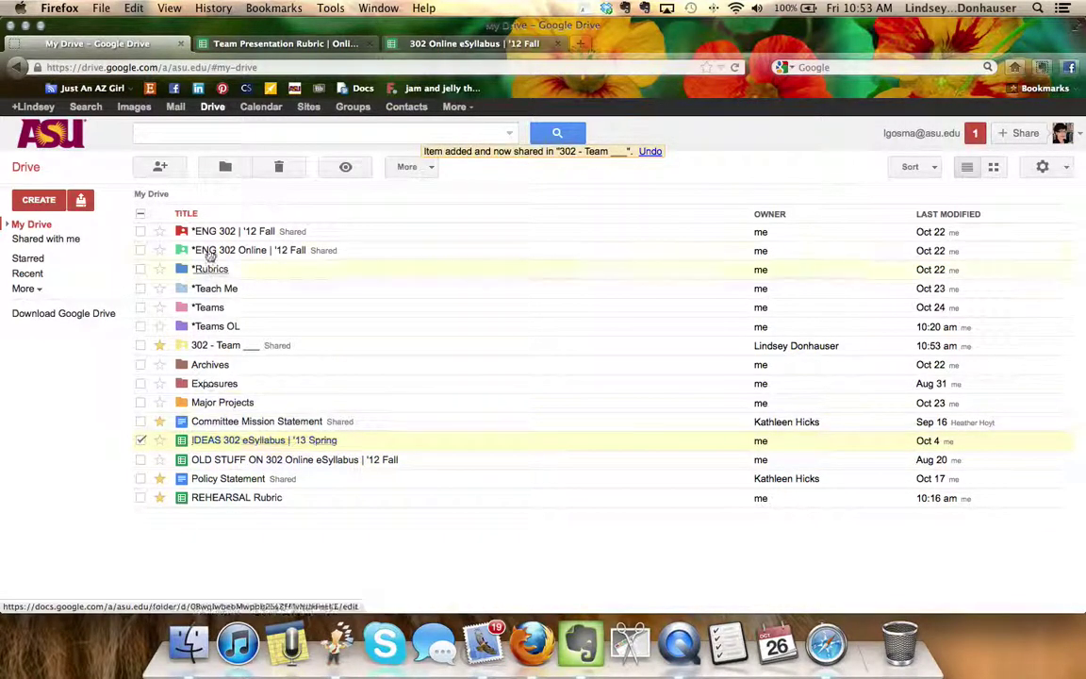
# Add the IDEAS 302 eSyllabus | '13 Spring spreadsheet to 302 - Team, keeping it in My Drive, and open that folder
pyautogui.click(233, 168)
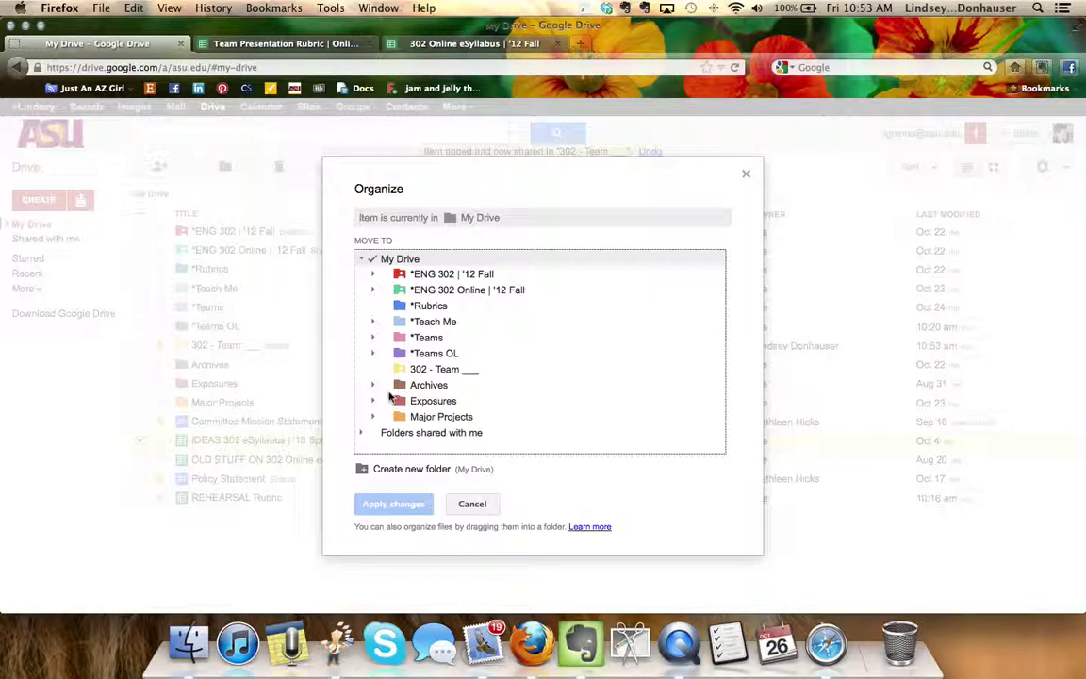
pyautogui.click(388, 369)
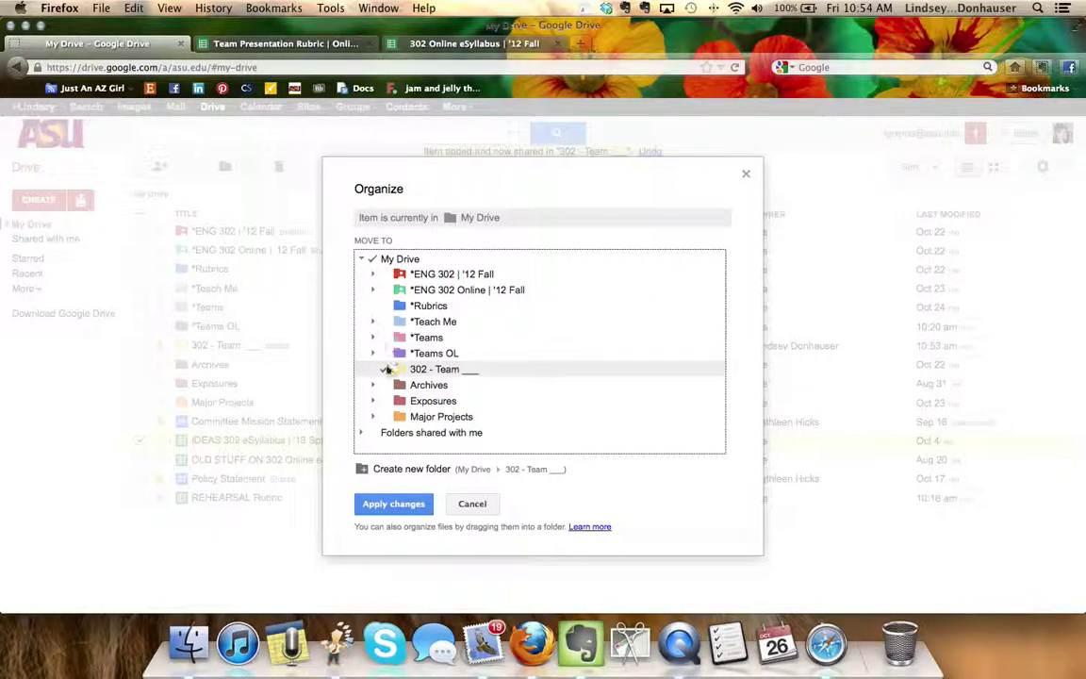
pyautogui.click(382, 258)
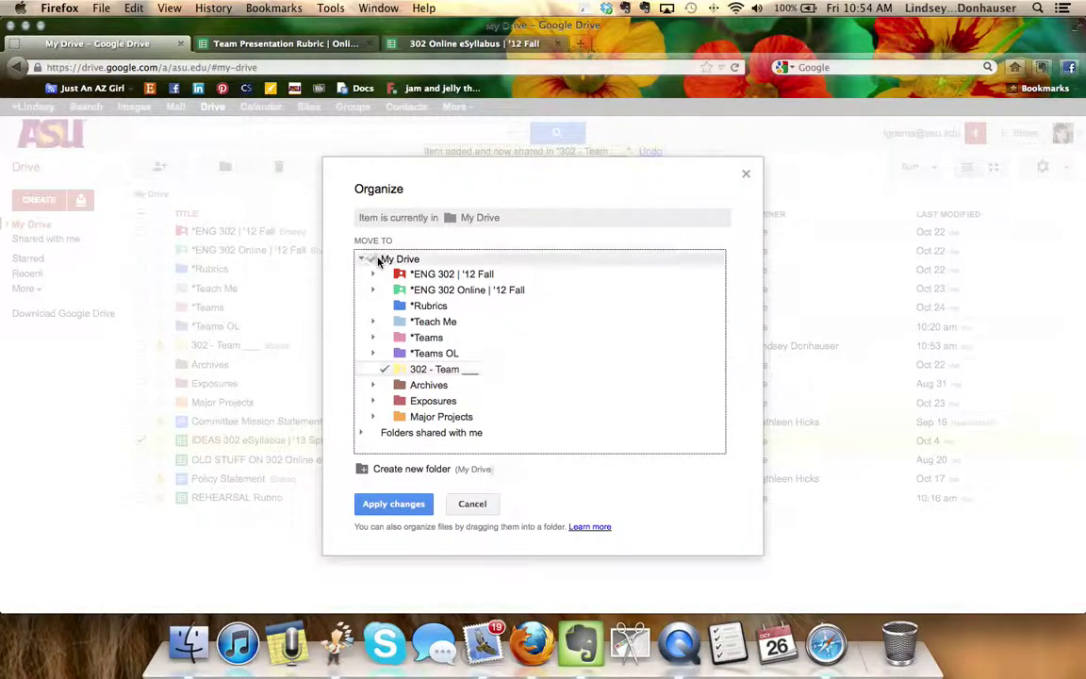
pyautogui.click(407, 509)
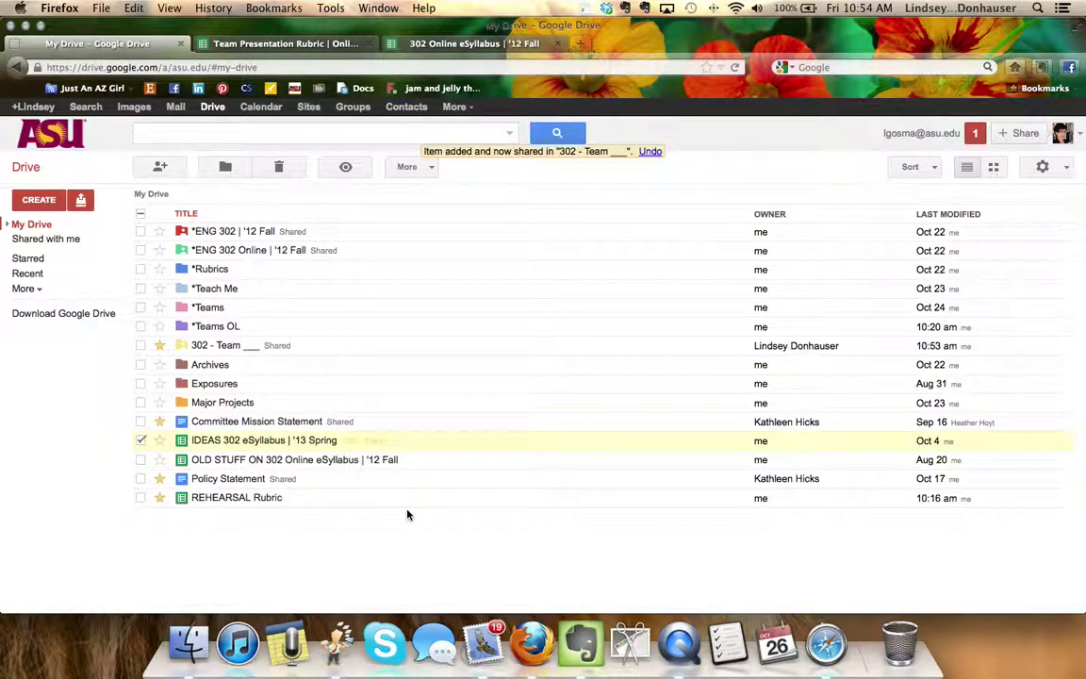
pyautogui.click(225, 347)
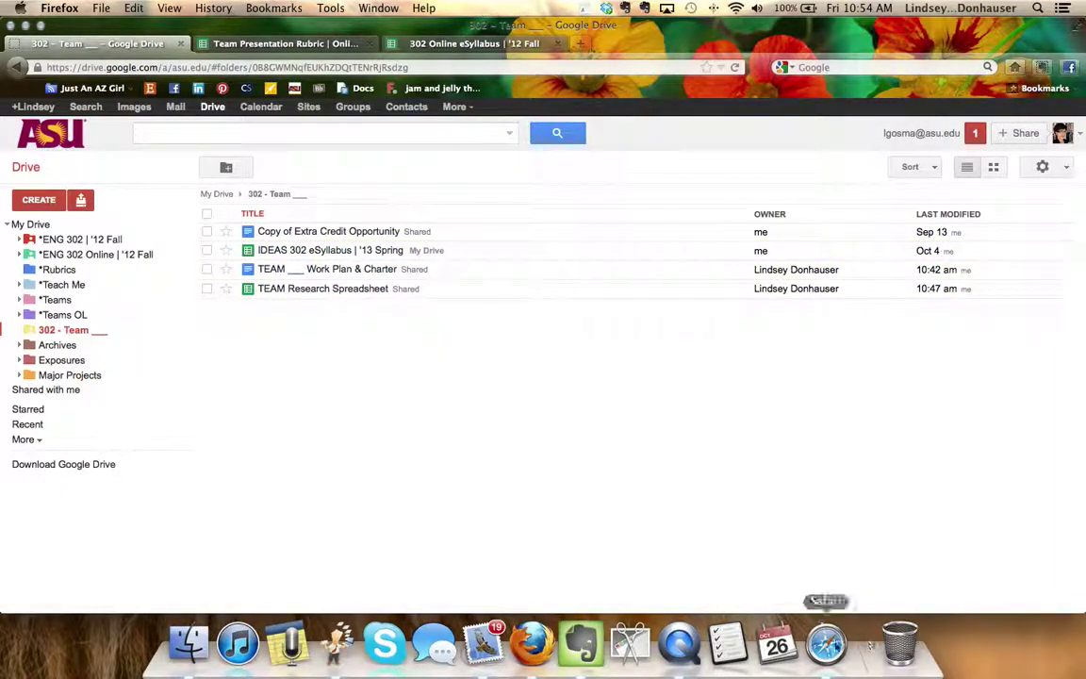
pyautogui.click(826, 644)
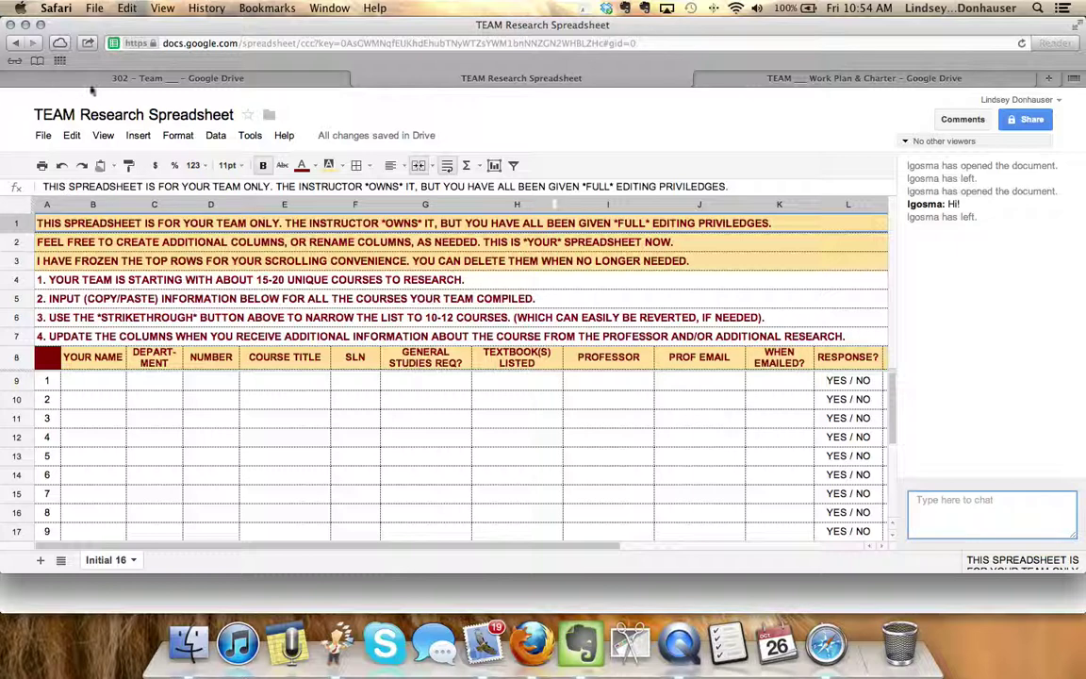
# Open the 302 - Team tab in Safari to confirm the teammate sees all four files
pyautogui.click(120, 81)
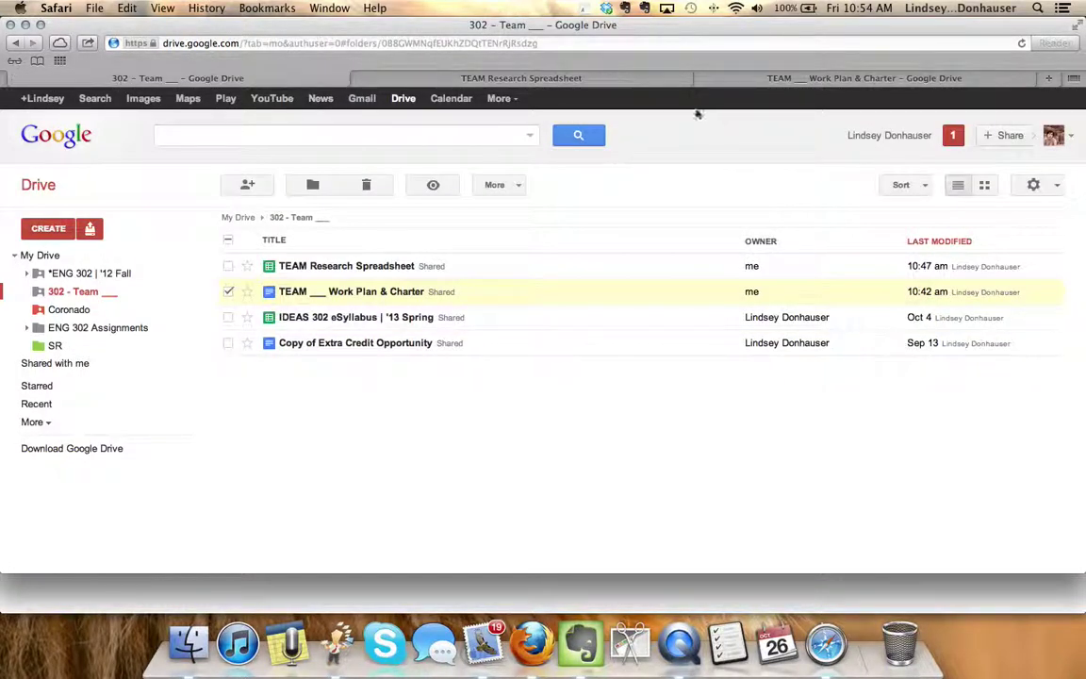